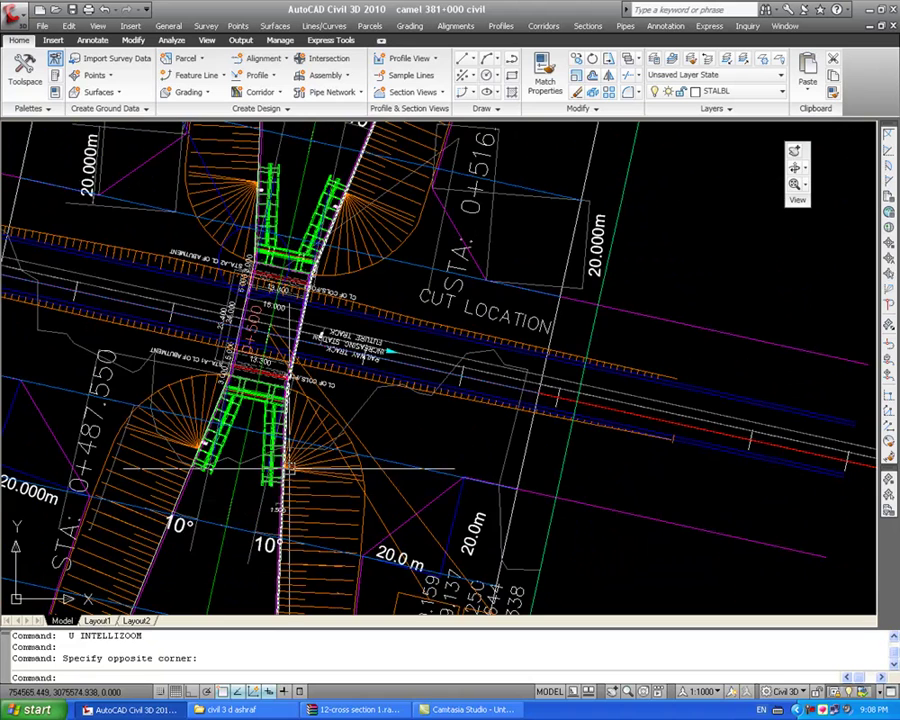
Examine the camel crossing plan, following the widening edge lines from the railway bridge to both approach ends.
scroll(287, 517, "down", 6)
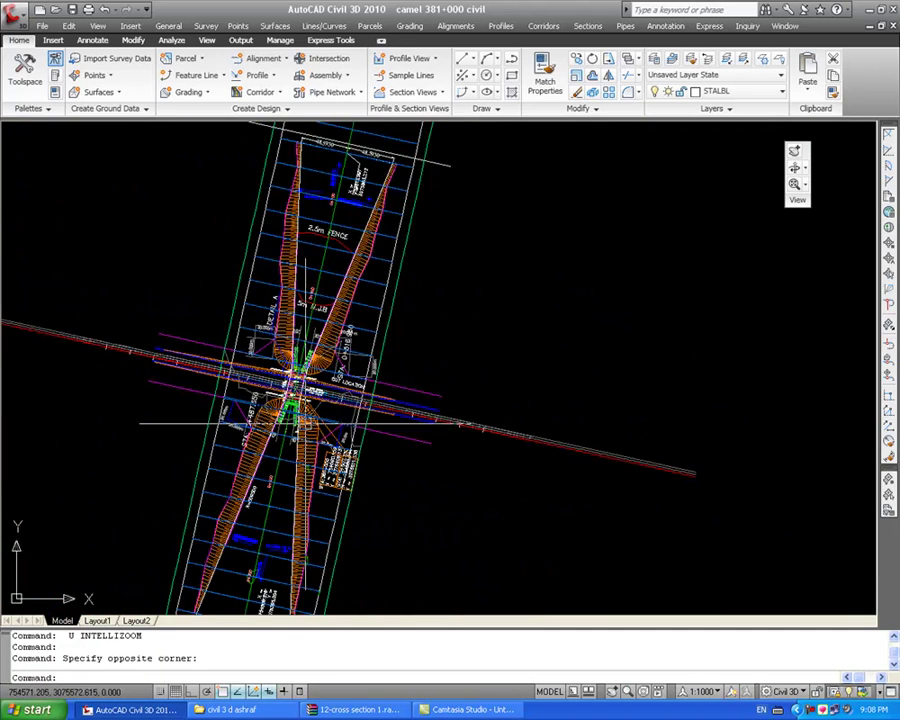
scroll(255, 538, "down", 1)
scroll(300, 480, "up", 10)
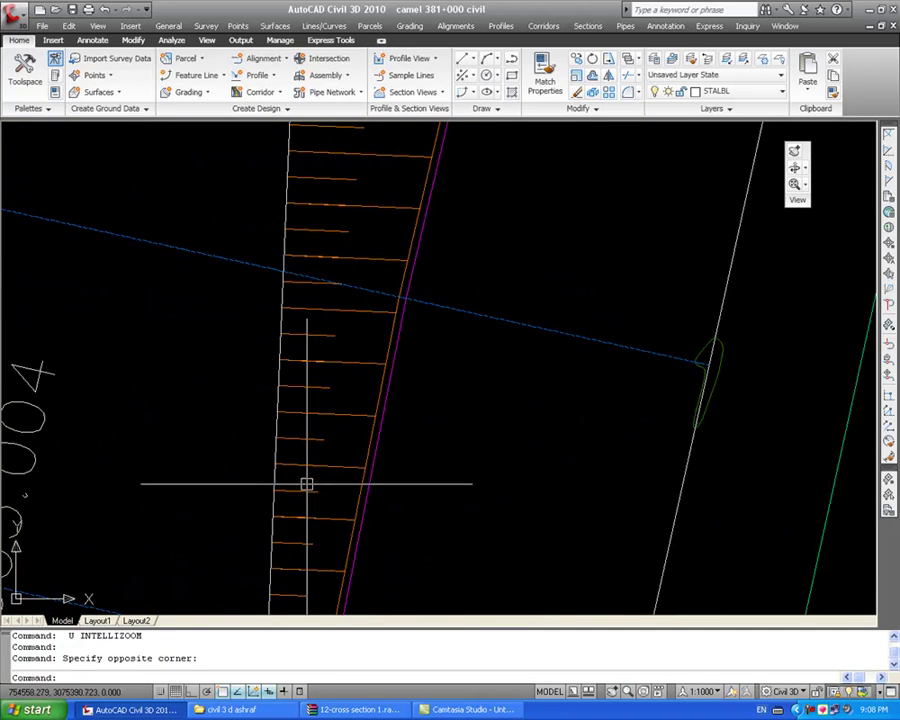
scroll(240, 475, "down", 10)
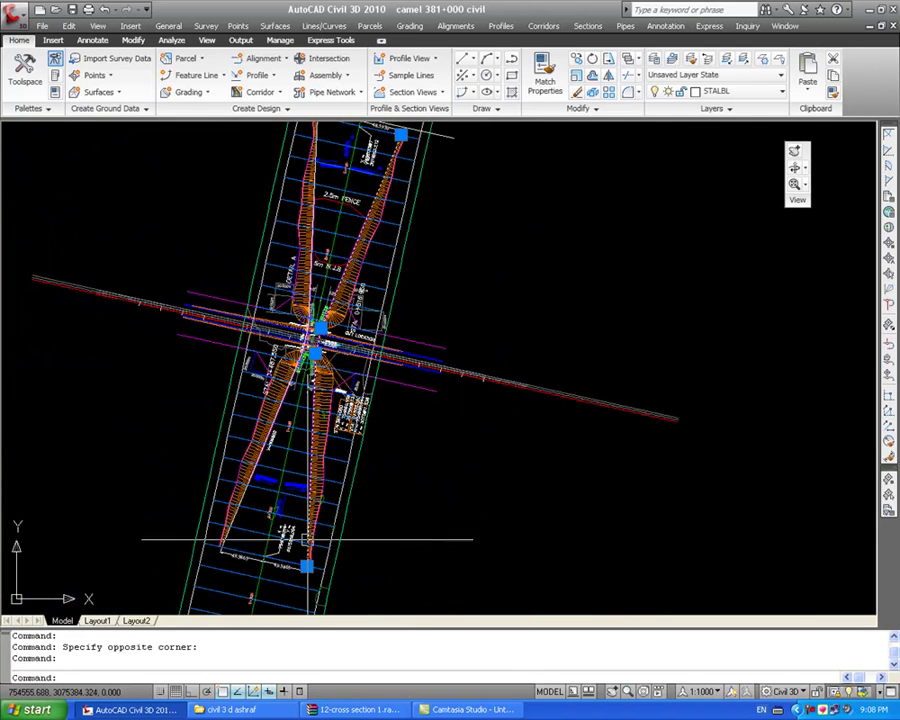
scroll(322, 302, "up", 8)
scroll(344, 340, "down", 8)
scroll(344, 340, "up", 6)
scroll(342, 344, "down", 7)
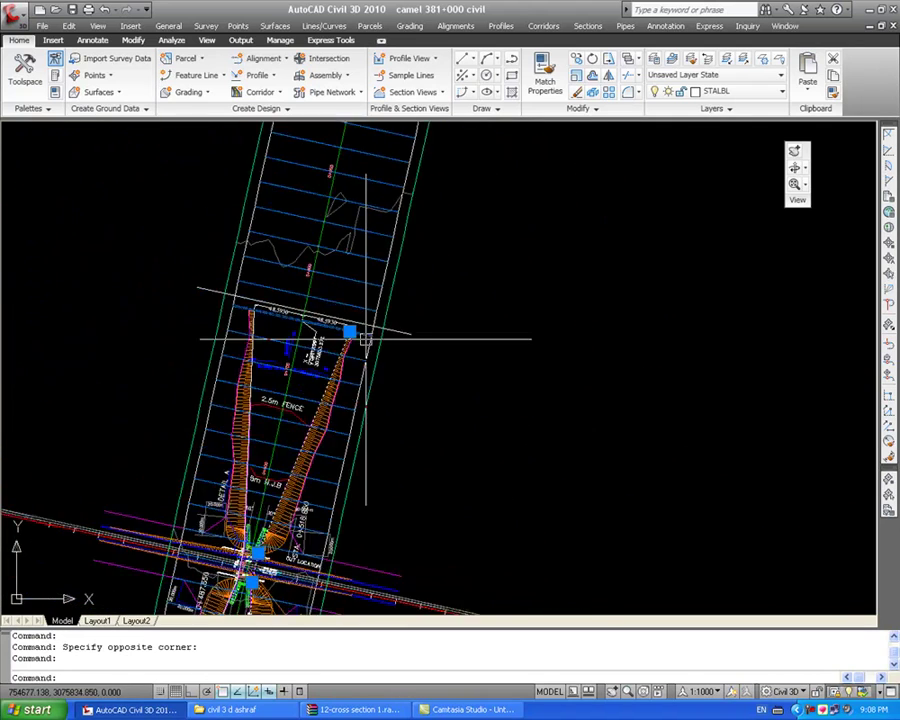
scroll(356, 328, "up", 3)
key("Escape")
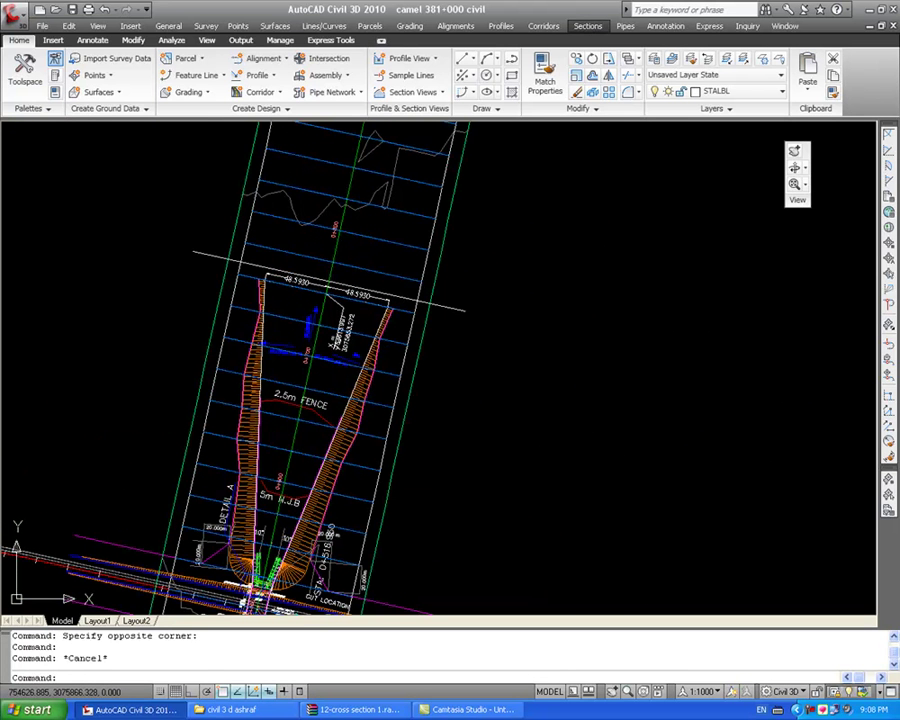
Inspect the half-width dimensions and slope labels at the southern and northern ends of the crossing's approaches.
left_click(468, 406)
scroll(468, 406, "down", 5)
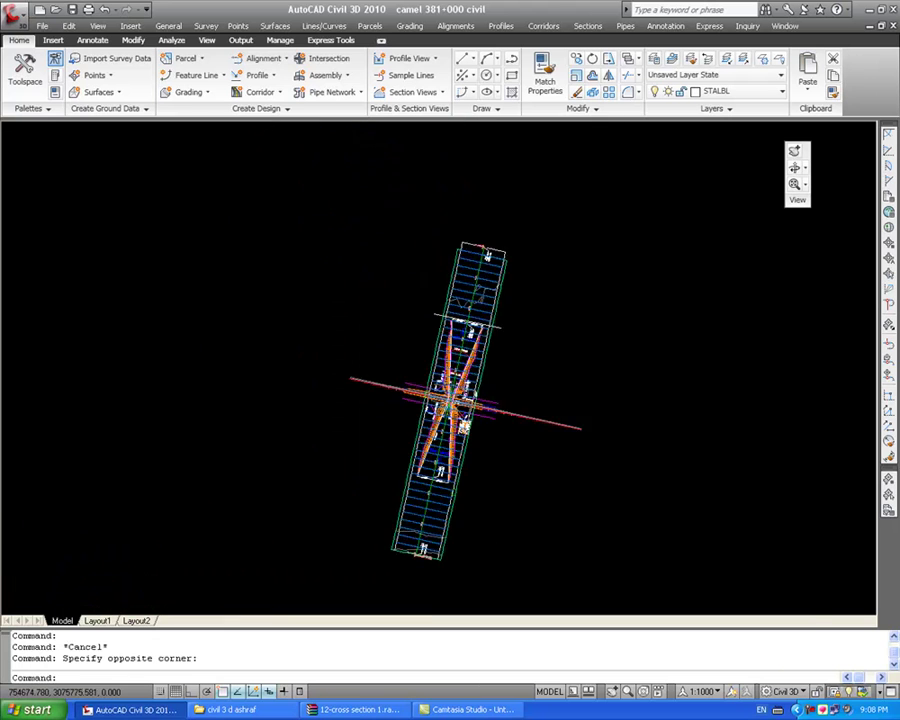
scroll(450, 470, "up", 2)
left_click(463, 406)
scroll(463, 406, "up", 6)
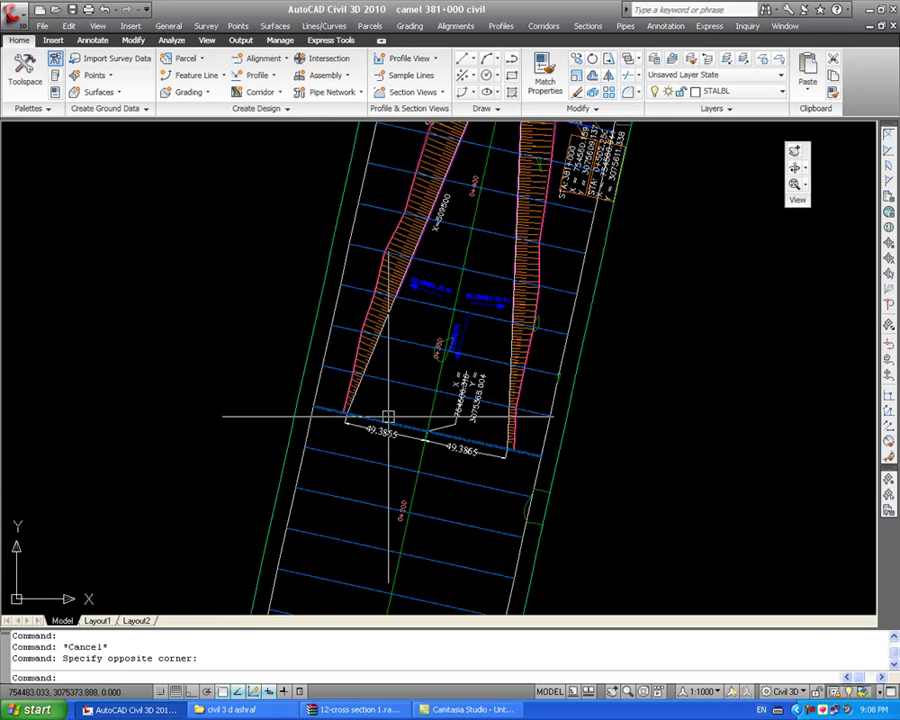
middle_click_drag(420, 392, 401, 438)
scroll(401, 438, "up", 5)
scroll(458, 392, "down", 2)
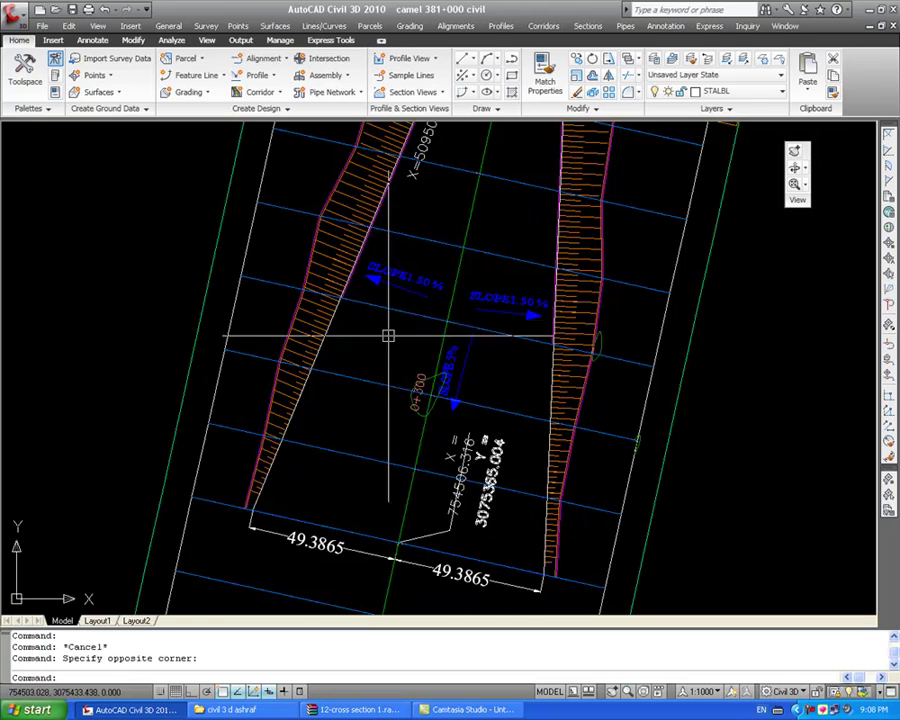
scroll(420, 375, "down", 6)
scroll(405, 435, "up", 3)
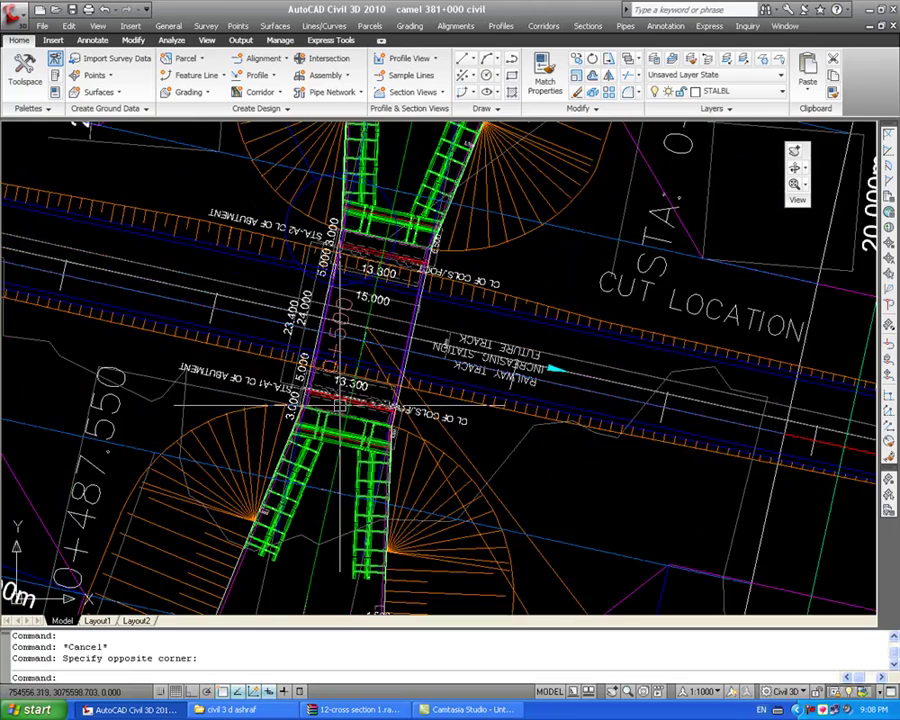
middle_click_drag(325, 252, 300, 572)
scroll(300, 572, "down", 5)
scroll(350, 330, "up", 4)
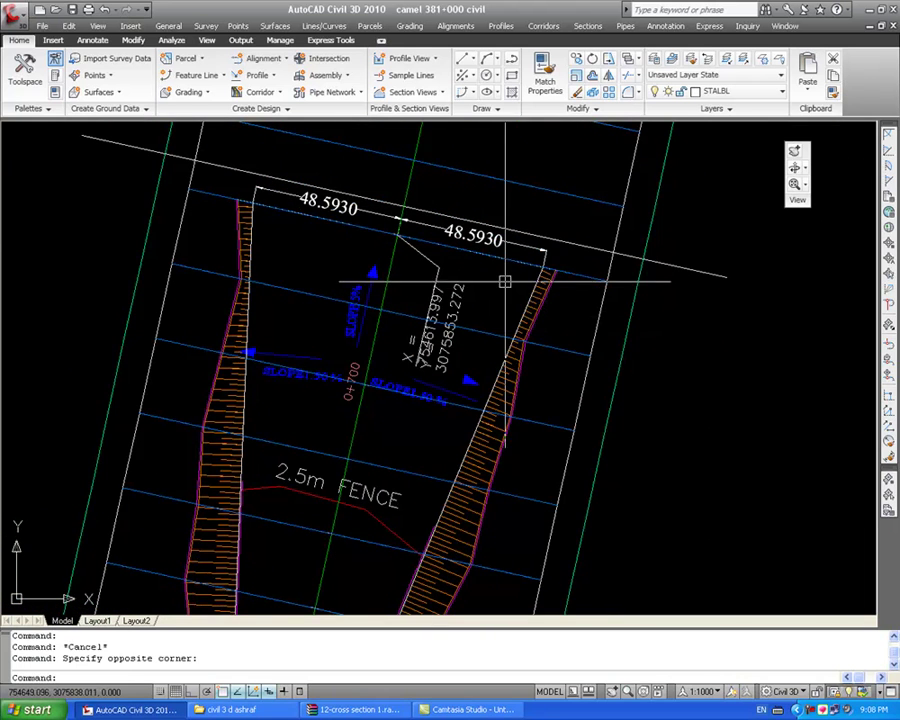
scroll(360, 340, "down", 4)
scroll(396, 320, "down", 5)
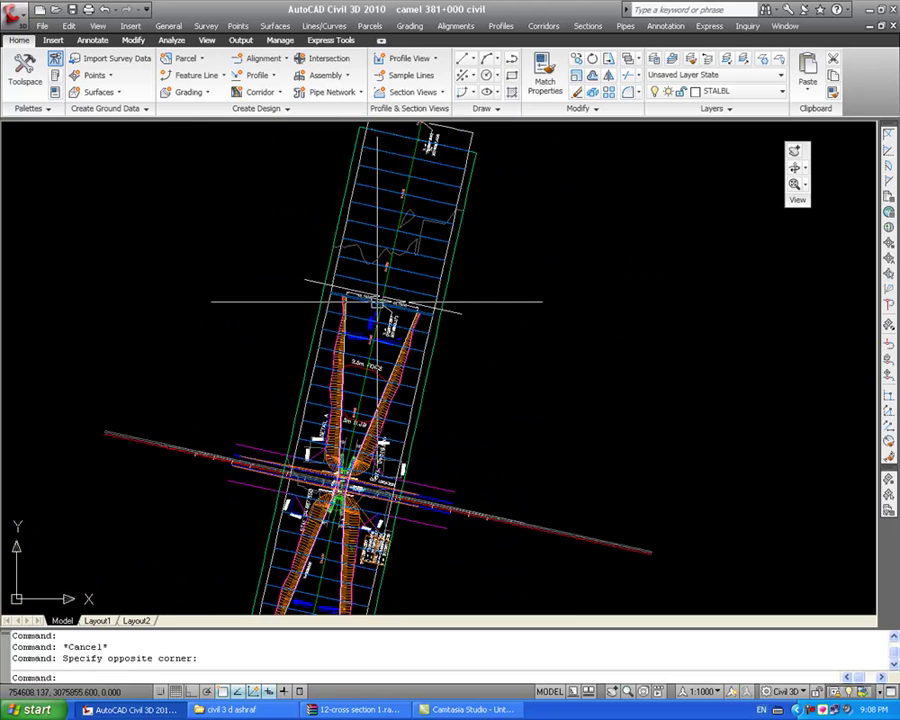
scroll(349, 491, "up", 5)
scroll(153, 460, "down", 8)
scroll(153, 460, "down", 3)
Create a transition assembly with the Basic style and All Codes code set, placing its baseline in the empty area above the section views.
scroll(155, 516, "down", 3)
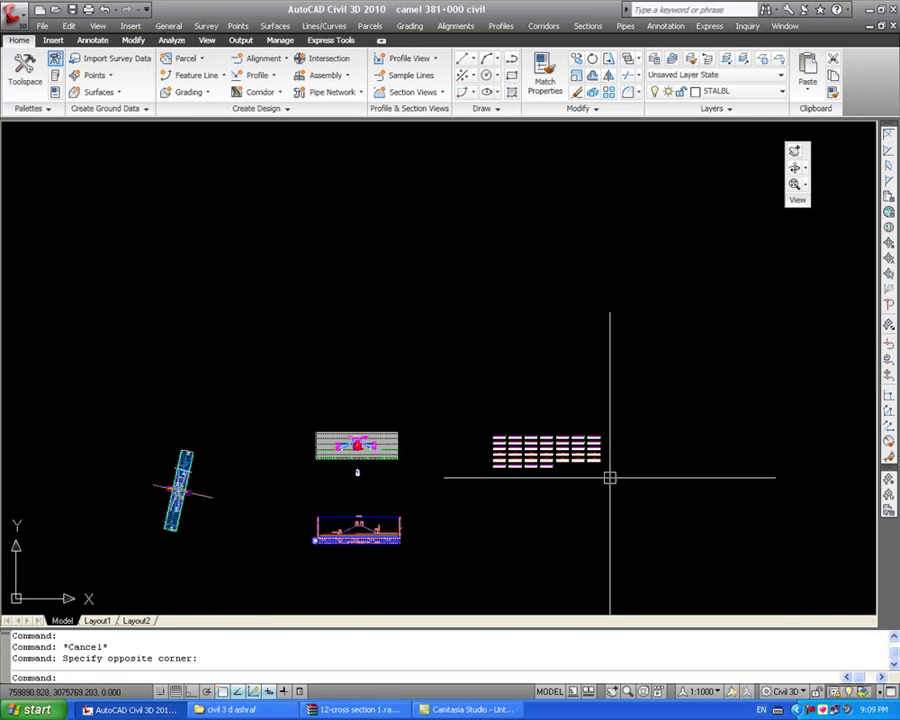
scroll(515, 435, "up", 5)
middle_click_drag(558, 406, 508, 558)
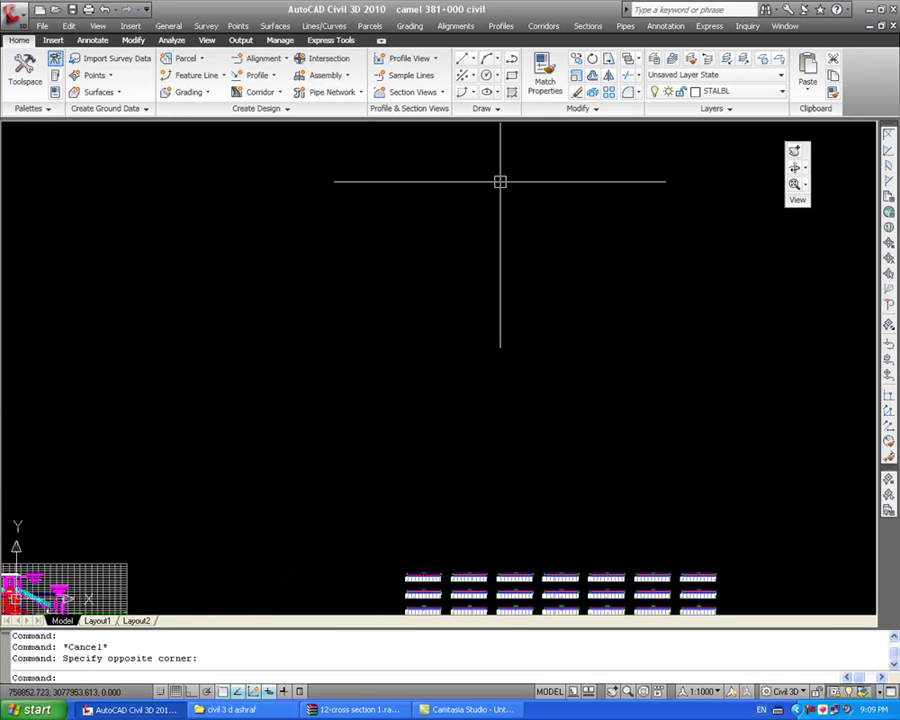
left_click(541, 27)
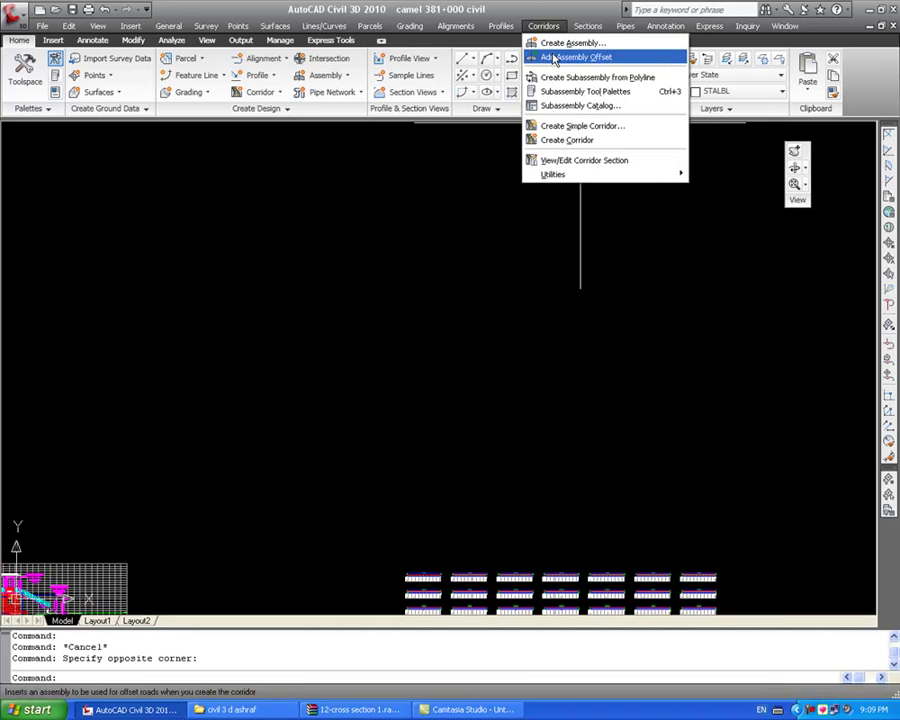
left_click(572, 43)
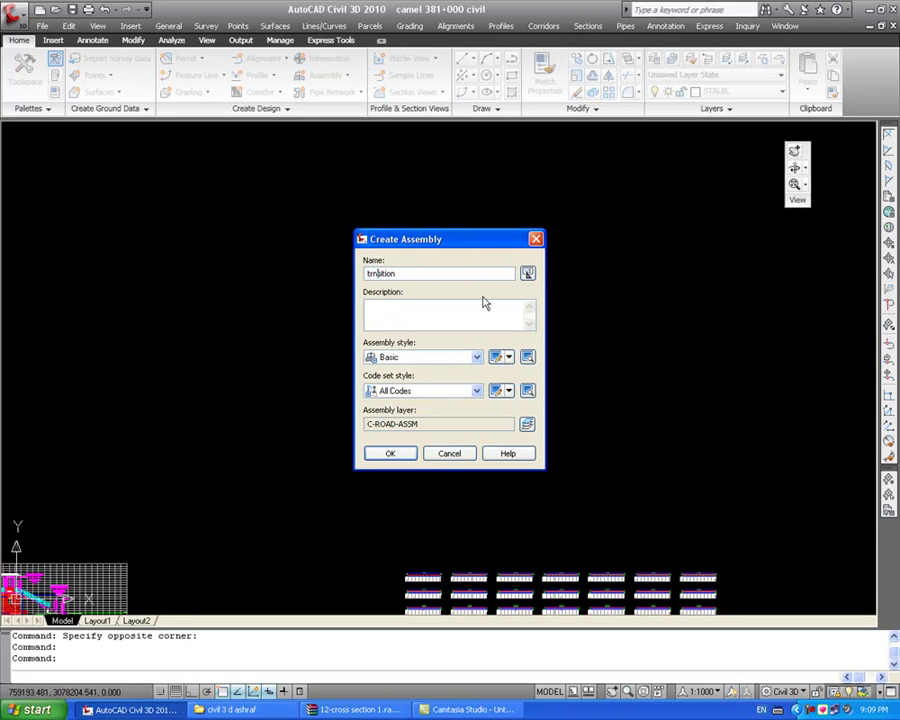
left_click(390, 453)
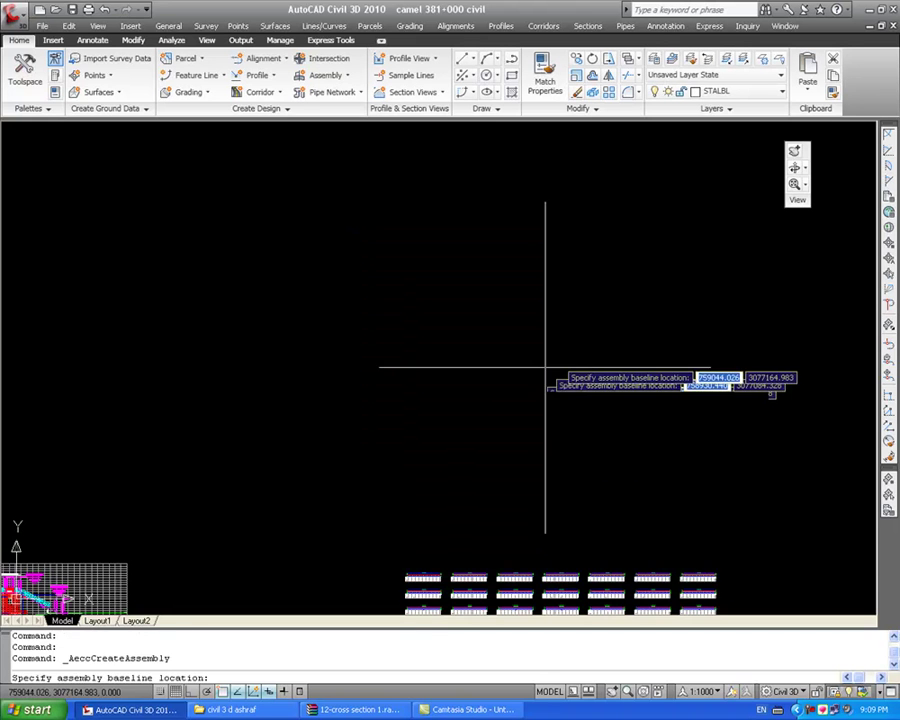
left_click(585, 330)
scroll(450, 384, "up", 2)
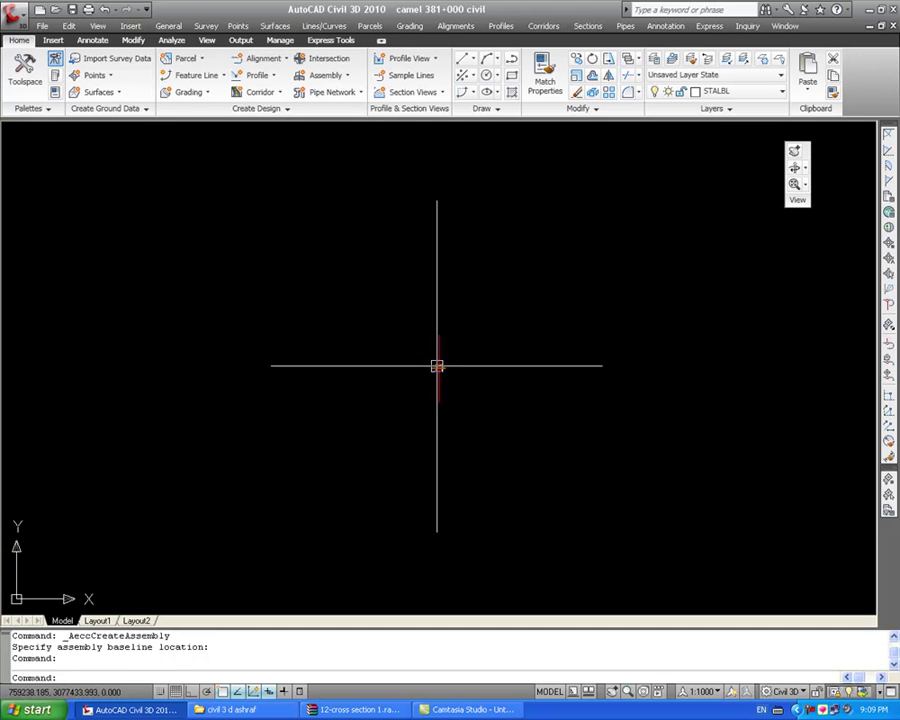
Attach a right-side imperial lane subassembly, 12 m wide with a -2% slope, to the transition assembly's baseline.
left_click(541, 27)
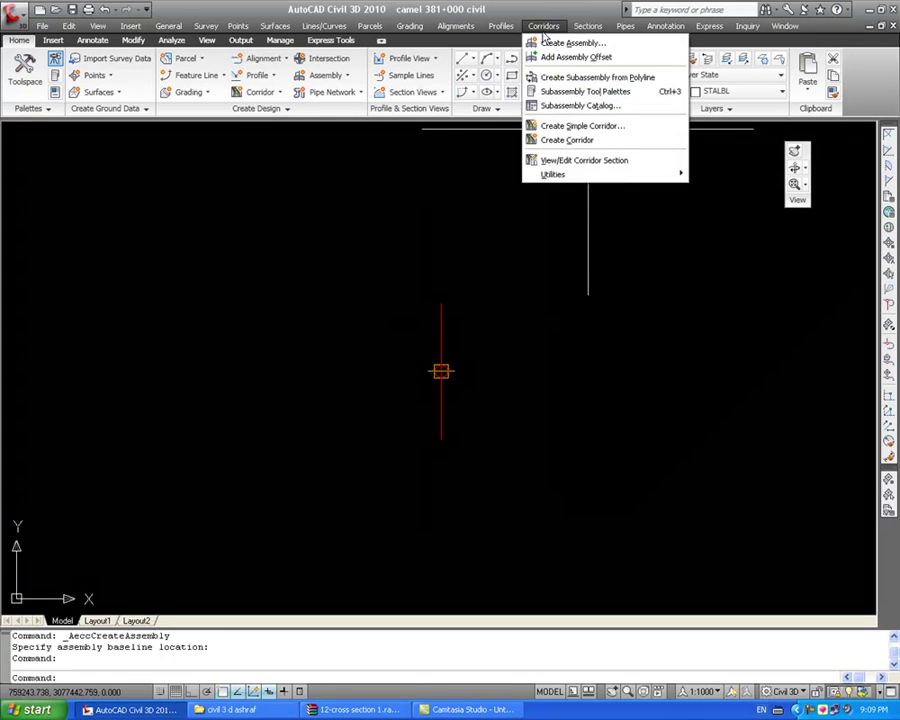
left_click(590, 94)
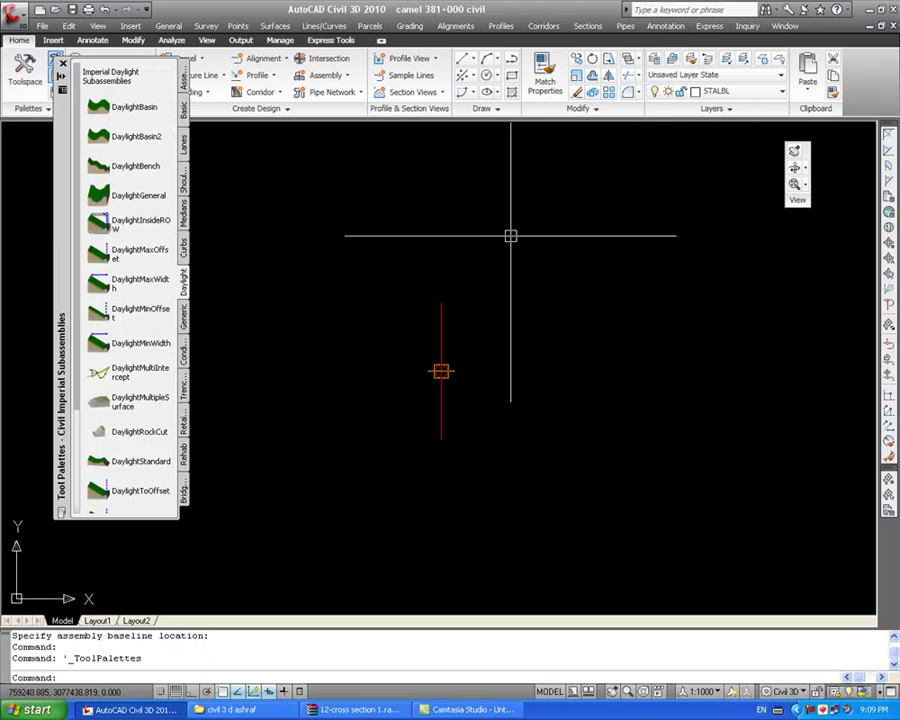
left_click(184, 112)
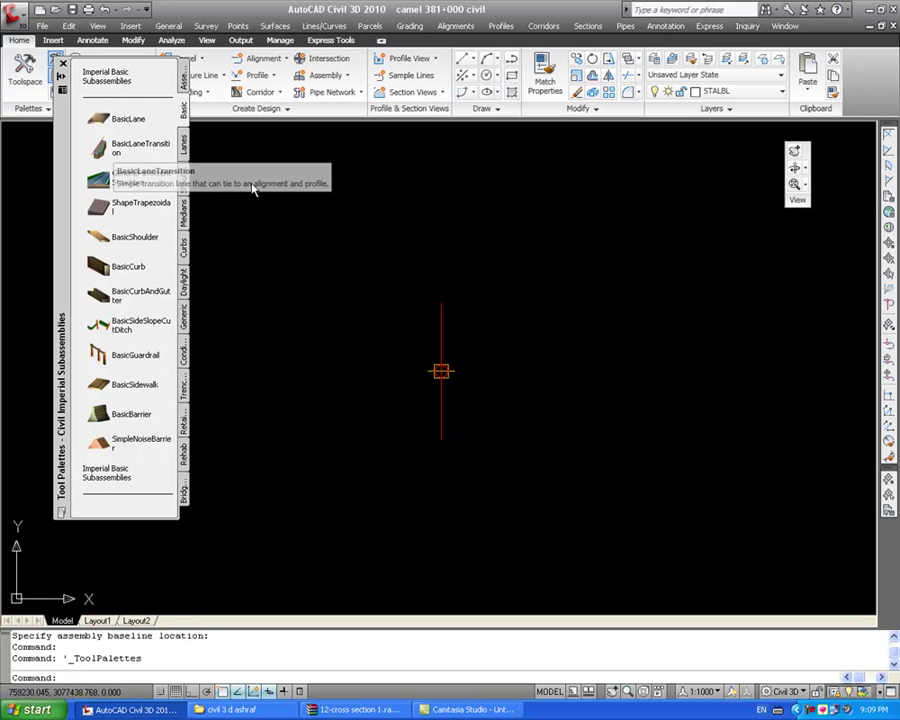
left_click(186, 147)
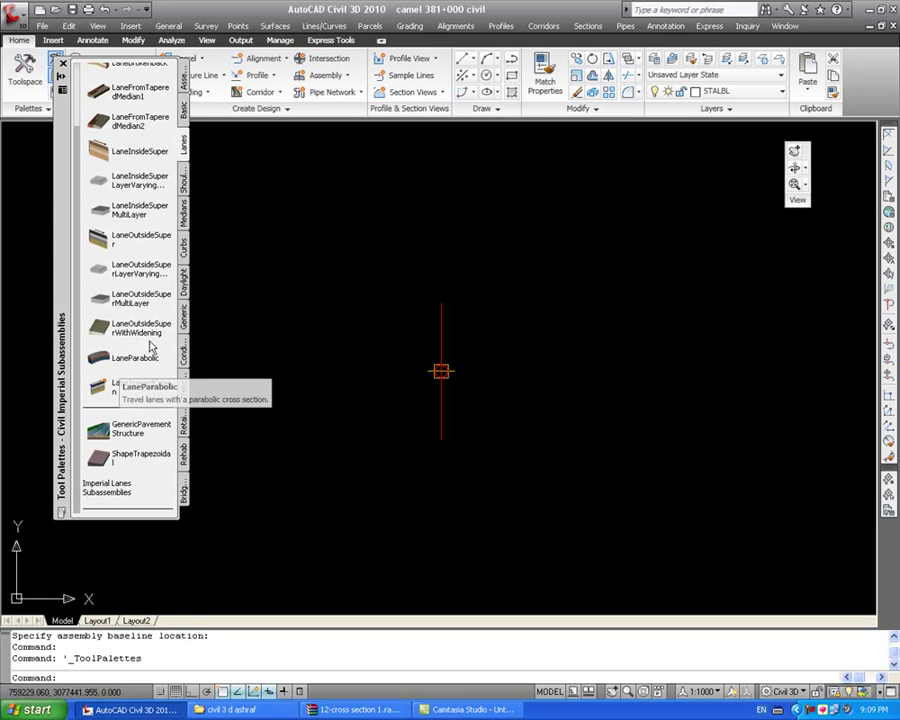
left_click(105, 330)
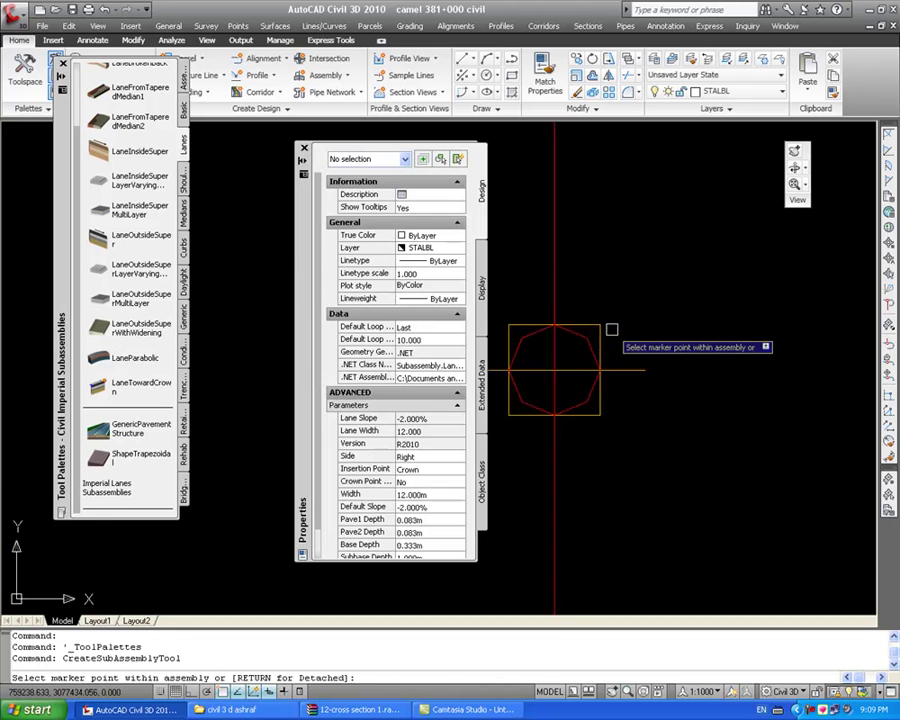
scroll(505, 390, "down", 5)
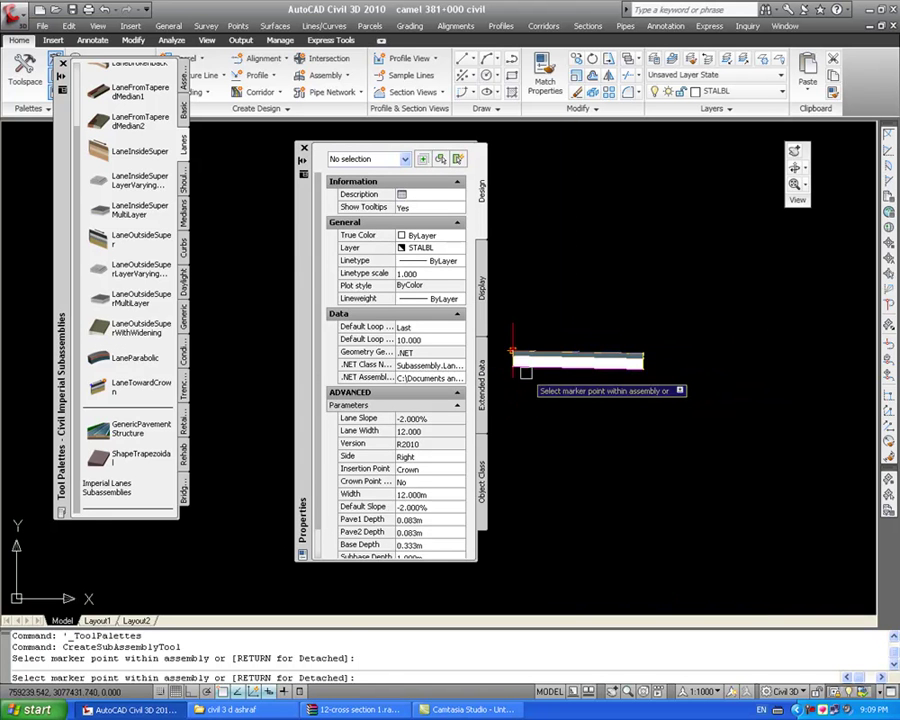
key("Return")
left_click(502, 338)
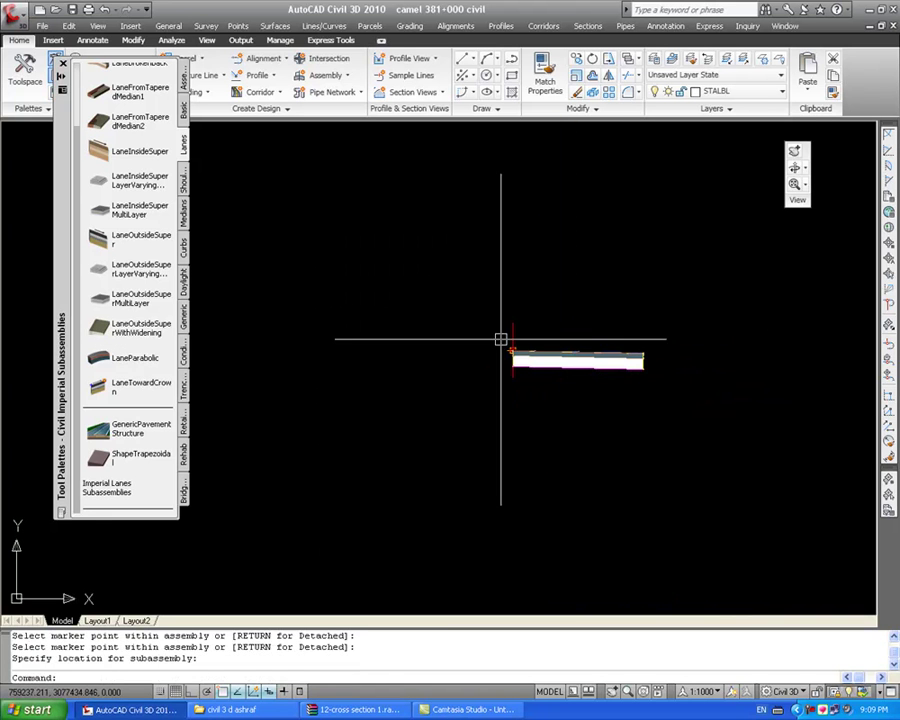
Attach a right-side extended shoulder subassembly, 8 m wide with a -2% slope, to the lane's upper outer edge.
left_click(184, 182)
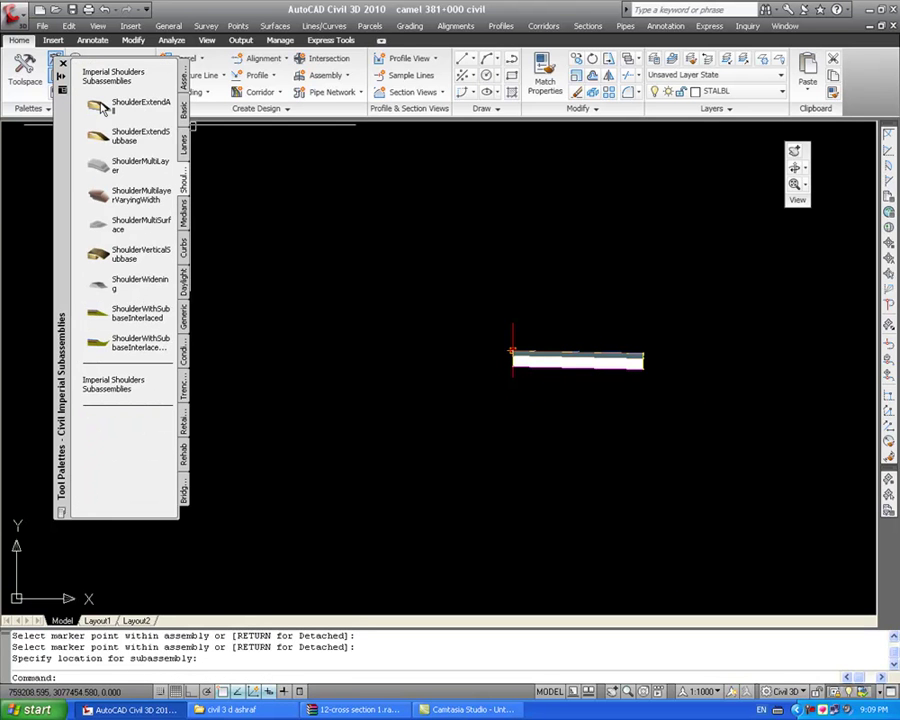
left_click(130, 136)
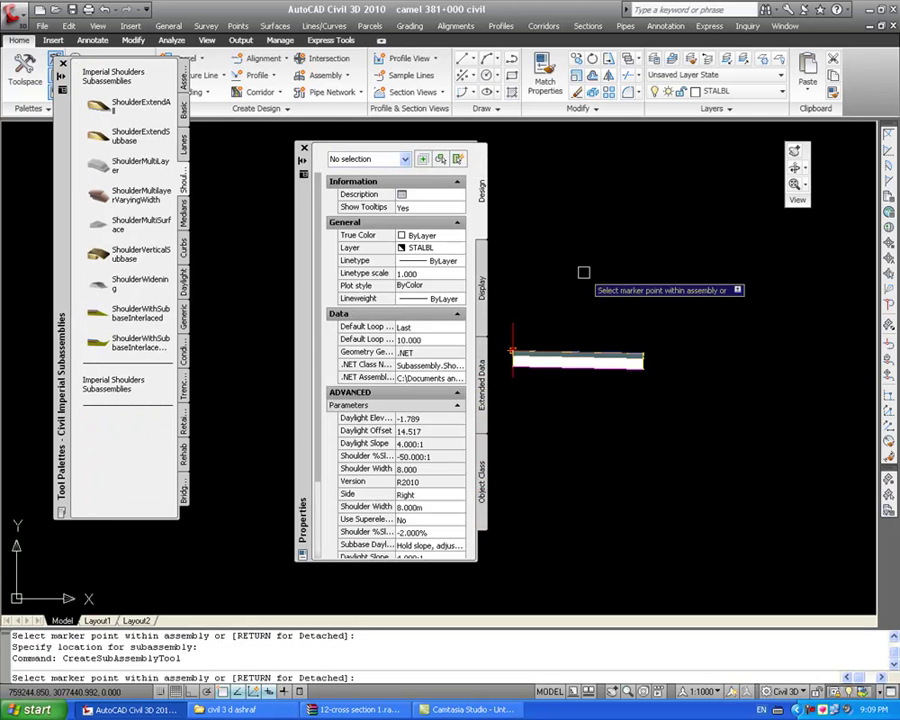
scroll(640, 358, "up", 5)
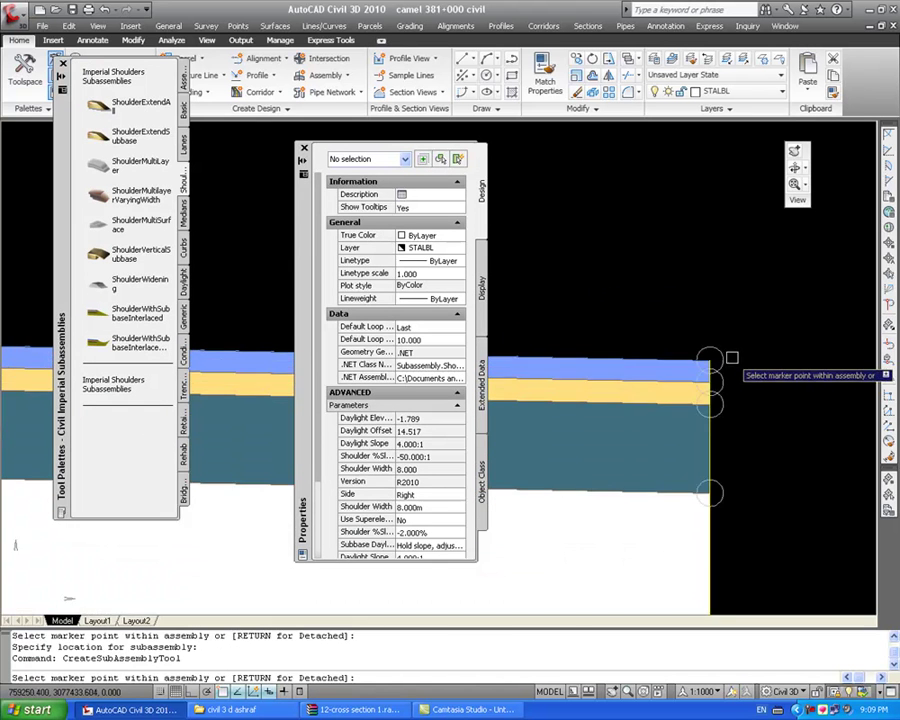
scroll(712, 372, "down", 5)
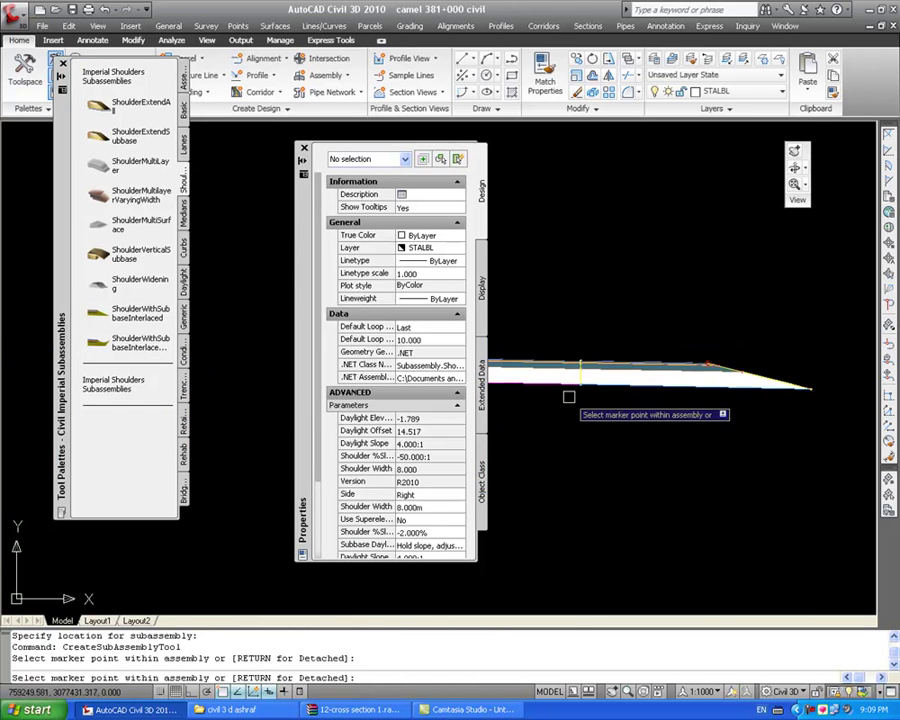
key("Return")
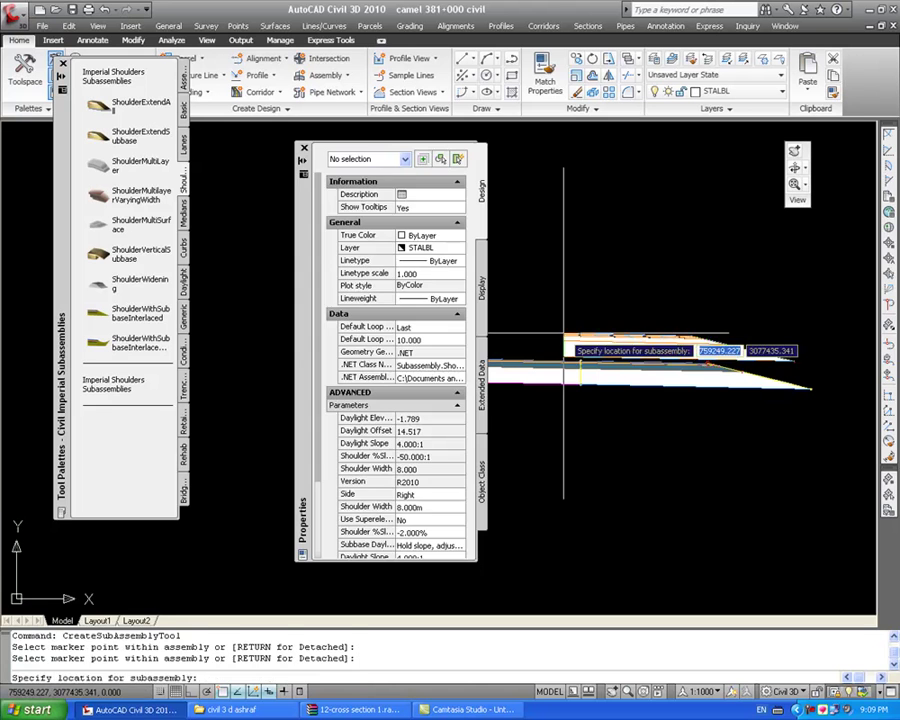
key("Return")
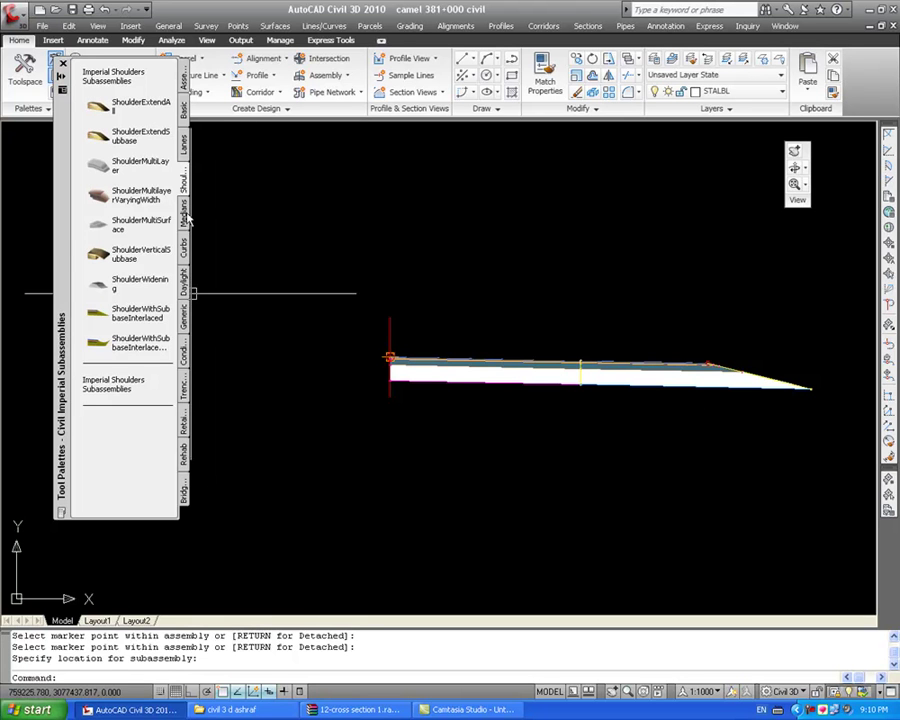
Attach a right-side DaylightGeneral subassembly to the outer toe of the shoulder.
left_click(184, 283)
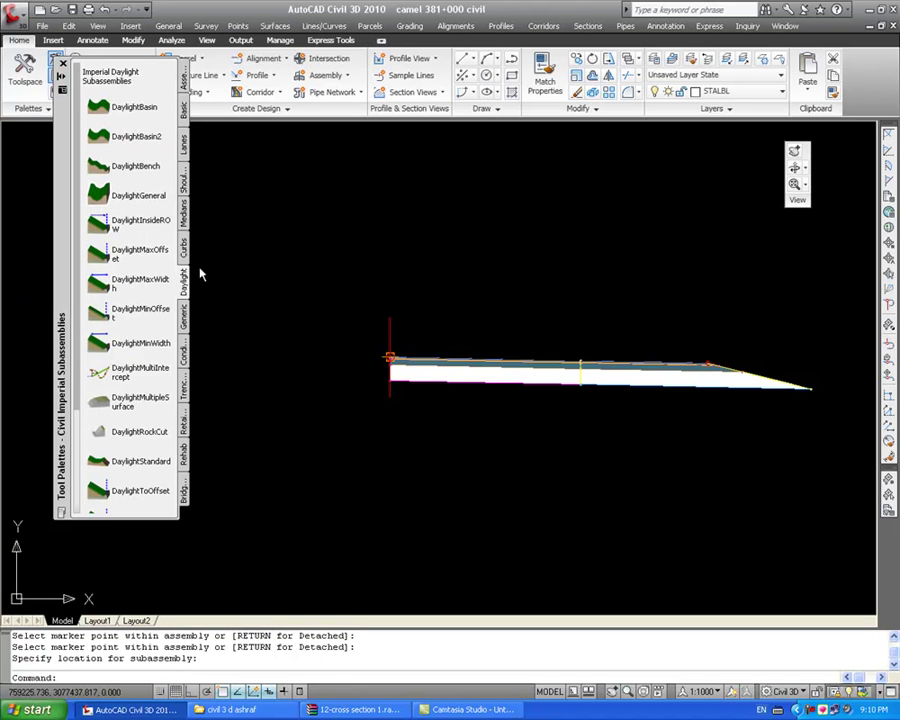
scroll(620, 400, "down", 3)
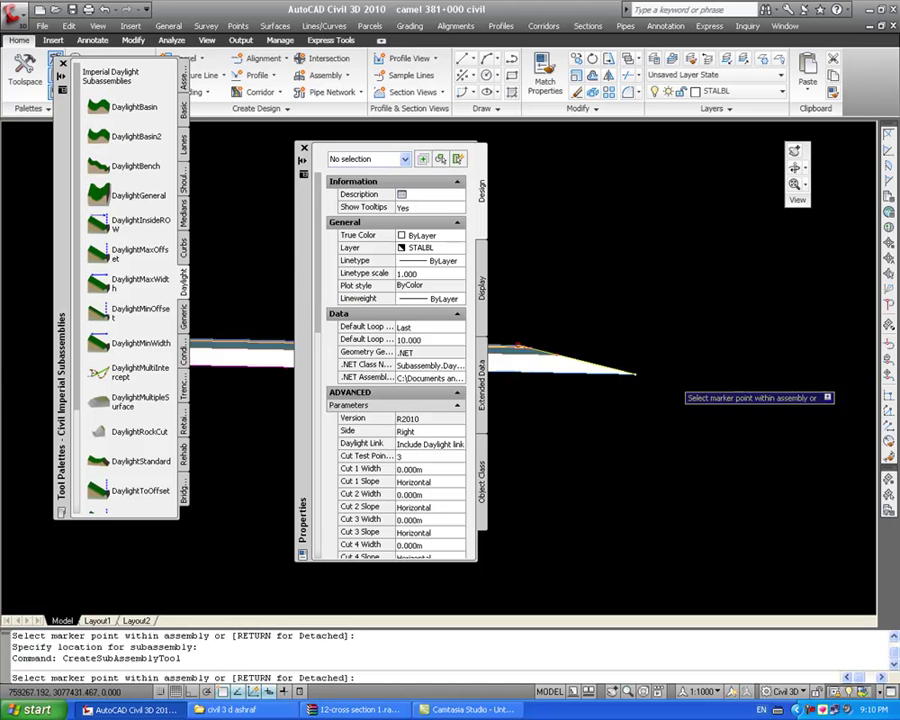
scroll(680, 400, "up", 8)
scroll(612, 357, "up", 5)
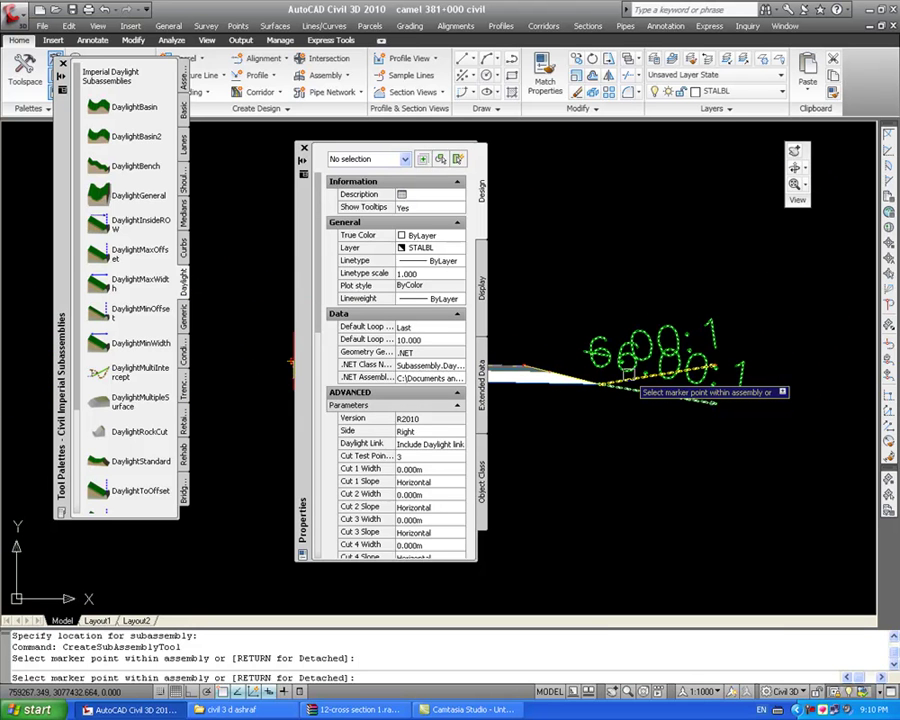
key("Return")
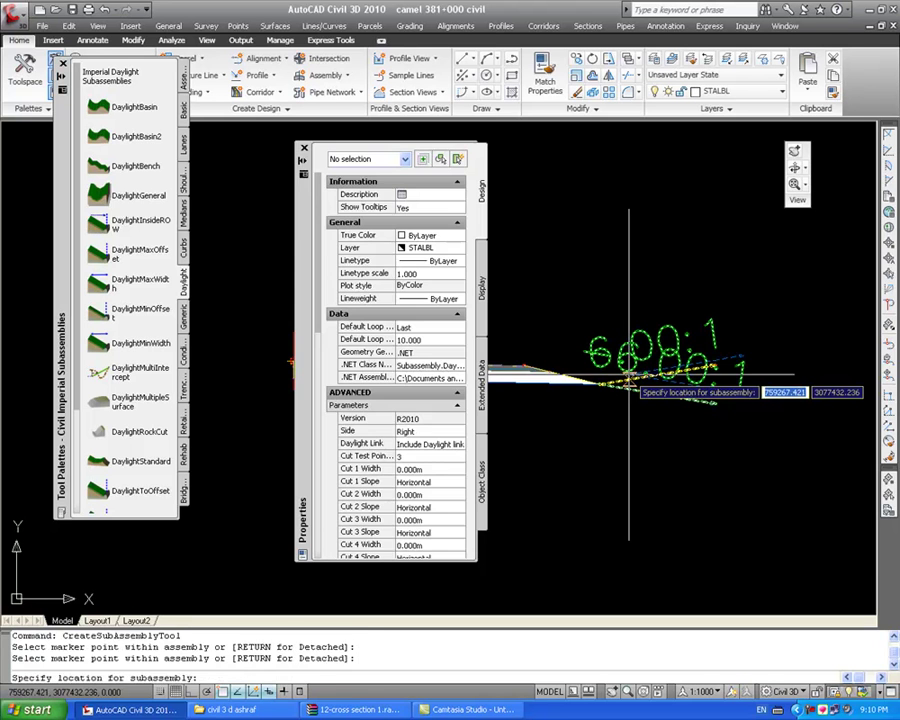
left_click(628, 377)
scroll(628, 377, "down", 2)
Mirror the right-side lane, shoulder and daylight subassemblies about the transition assembly's baseline to complete its left side.
left_click(814, 502)
left_click(498, 288)
scroll(524, 408, "up", 3)
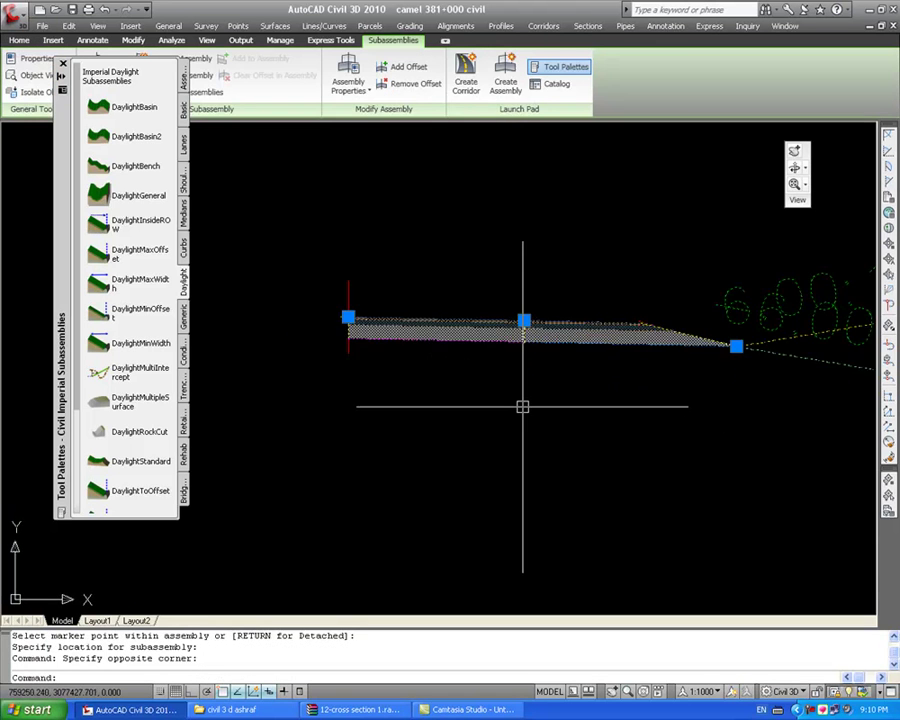
scroll(441, 397, "down", 2)
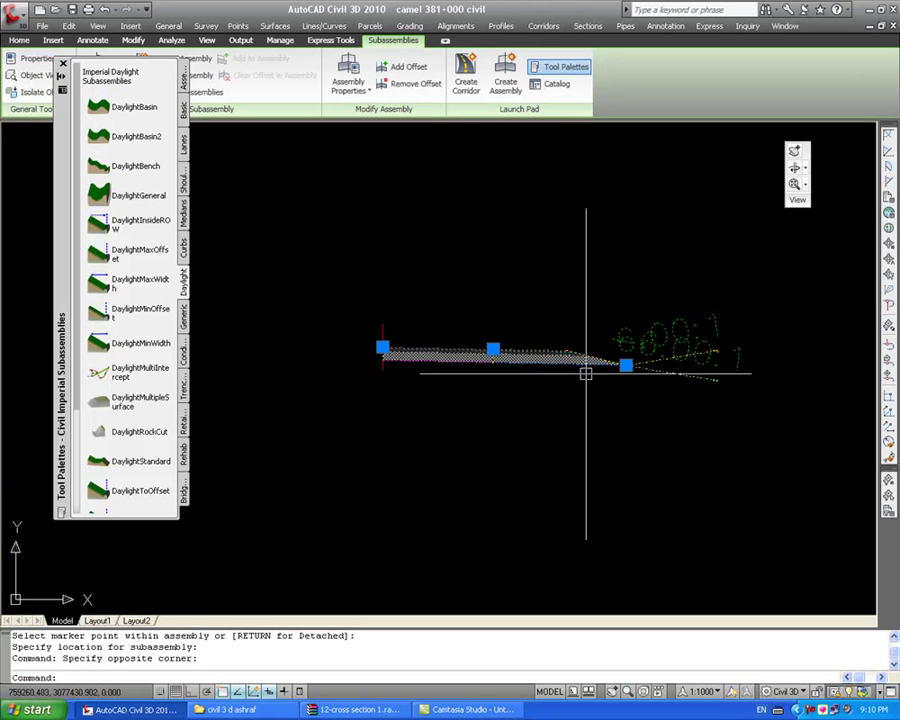
right_click(522, 302)
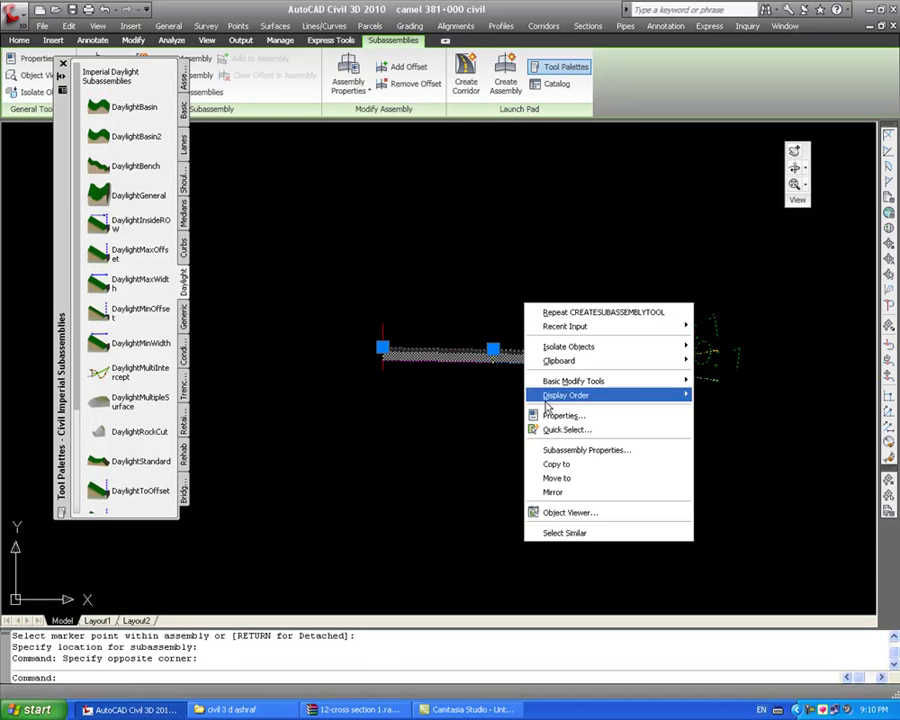
left_click(556, 492)
scroll(380, 362, "up", 3)
scroll(660, 370, "down", 5)
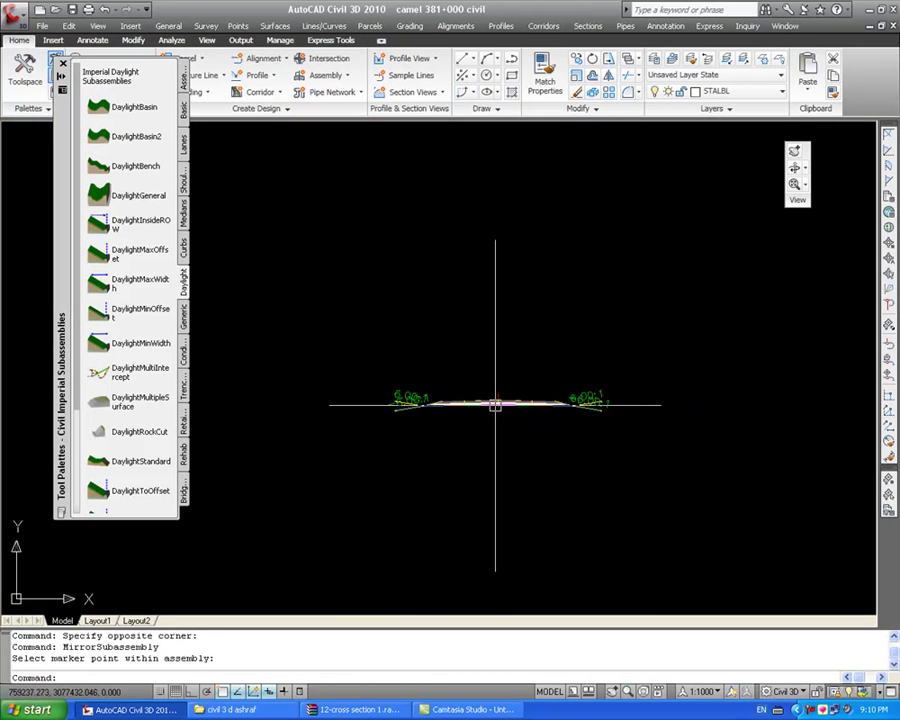
scroll(536, 424, "up", 2)
scroll(484, 402, "down", 2)
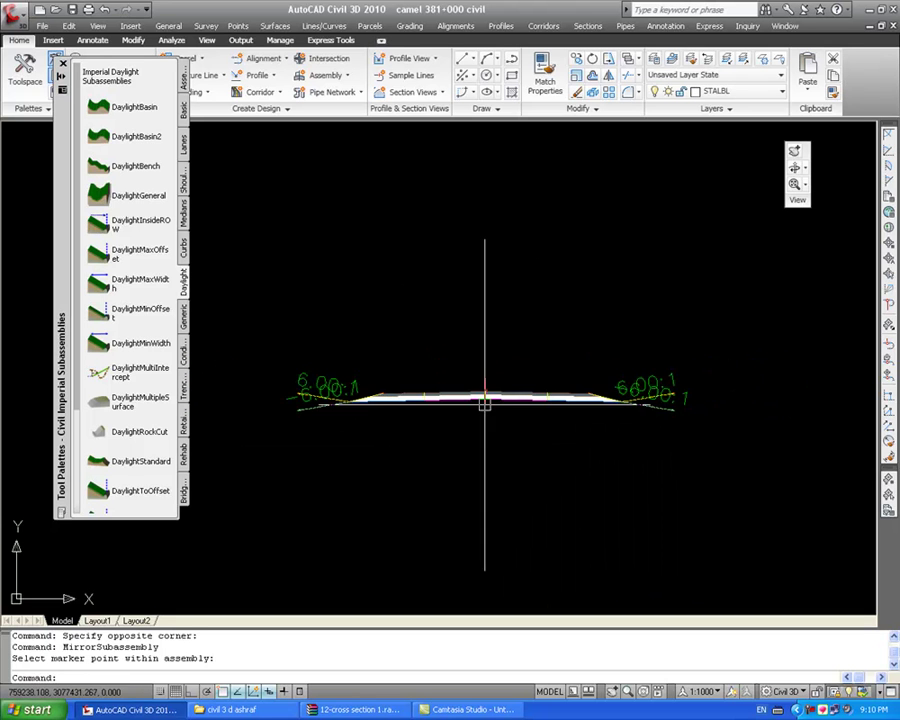
scroll(492, 410, "up", 3)
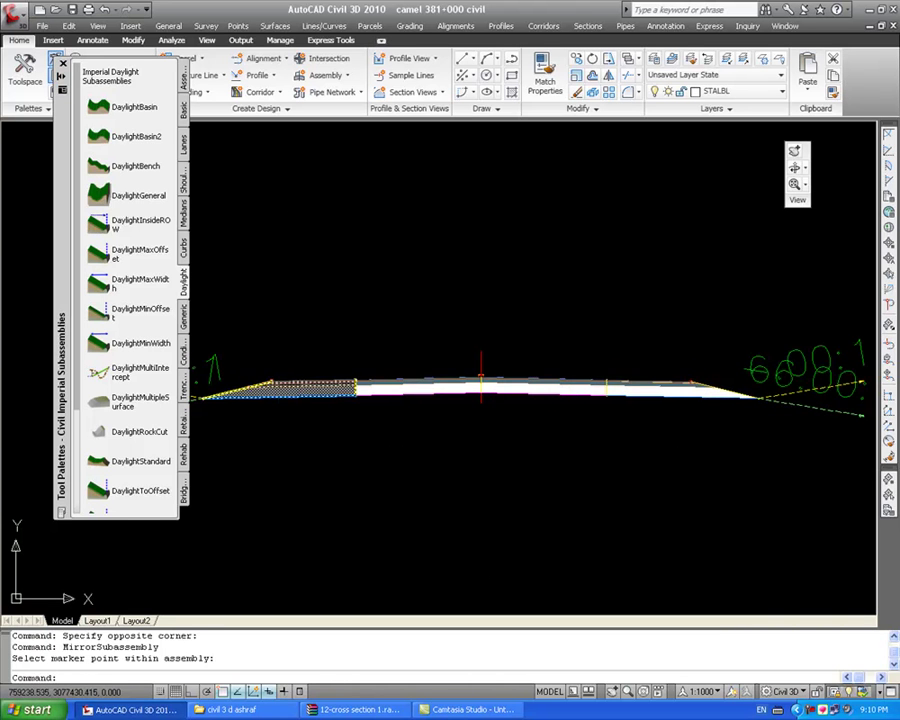
scroll(526, 430, "down", 3)
scroll(510, 426, "up", 4)
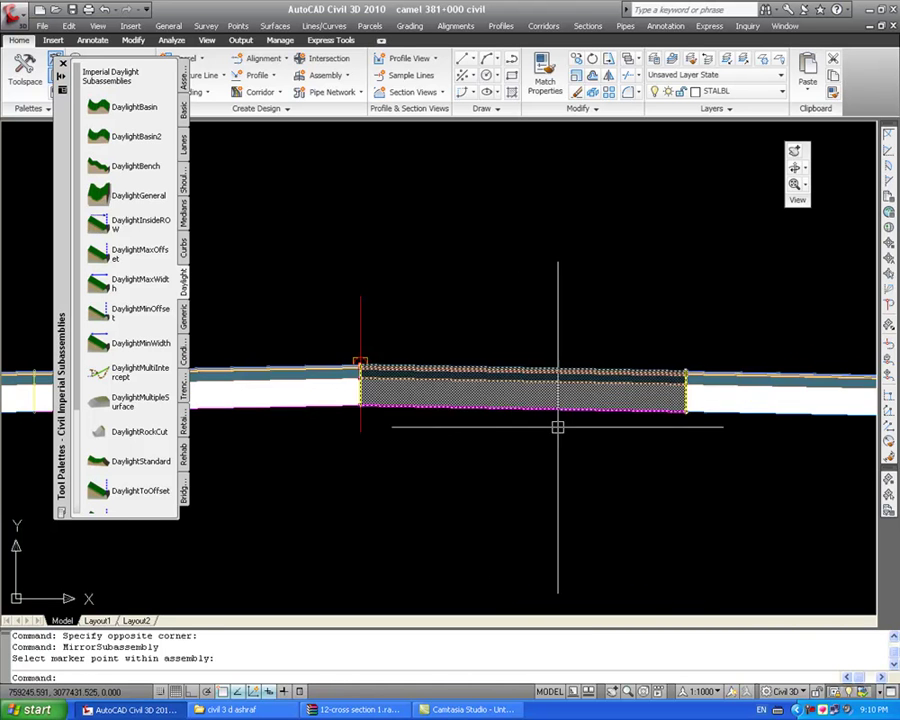
scroll(567, 430, "down", 3)
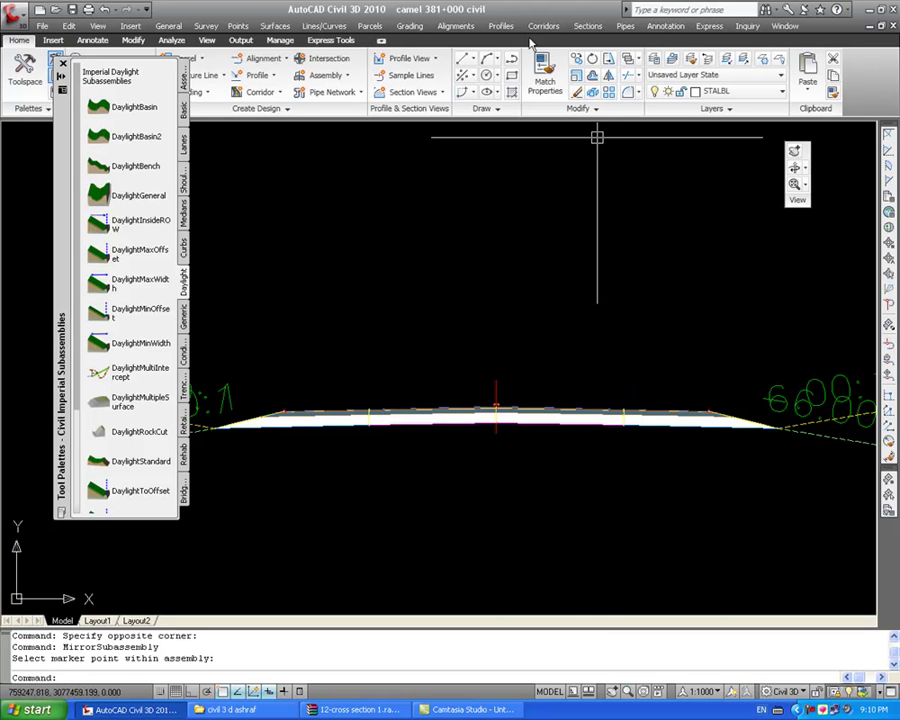
Hide the subassembly tool palettes and start a new corridor using the camel alignment as its baseline.
key("ctrl+3")
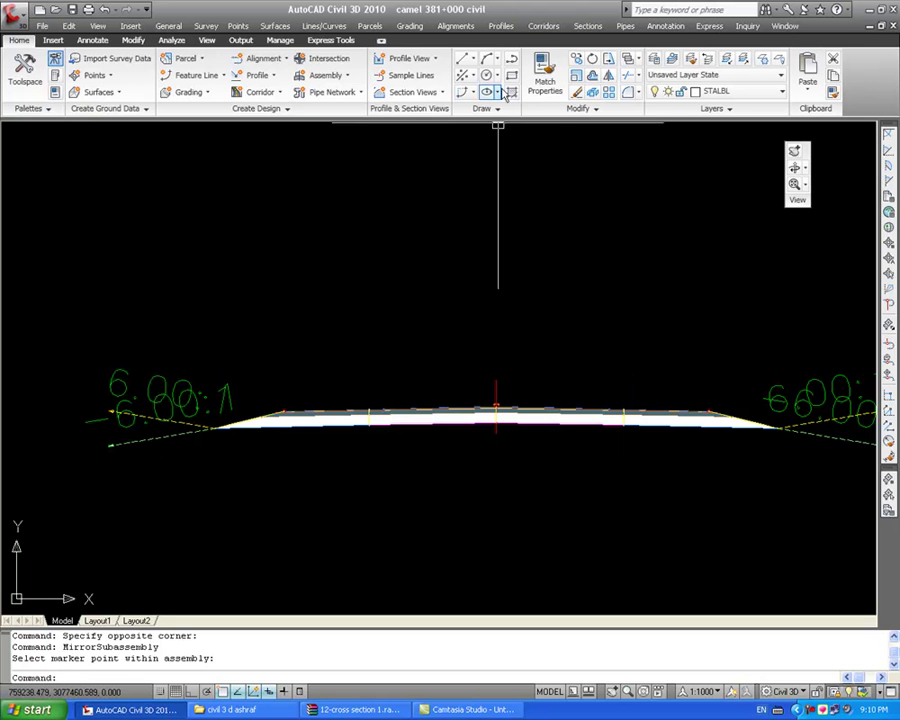
left_click(540, 27)
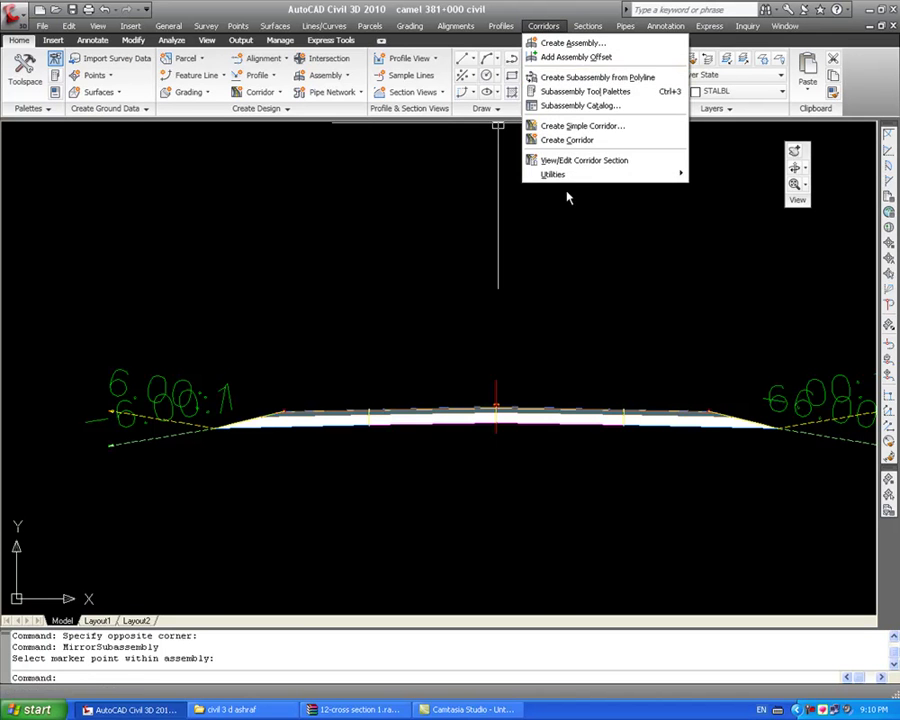
left_click(567, 139)
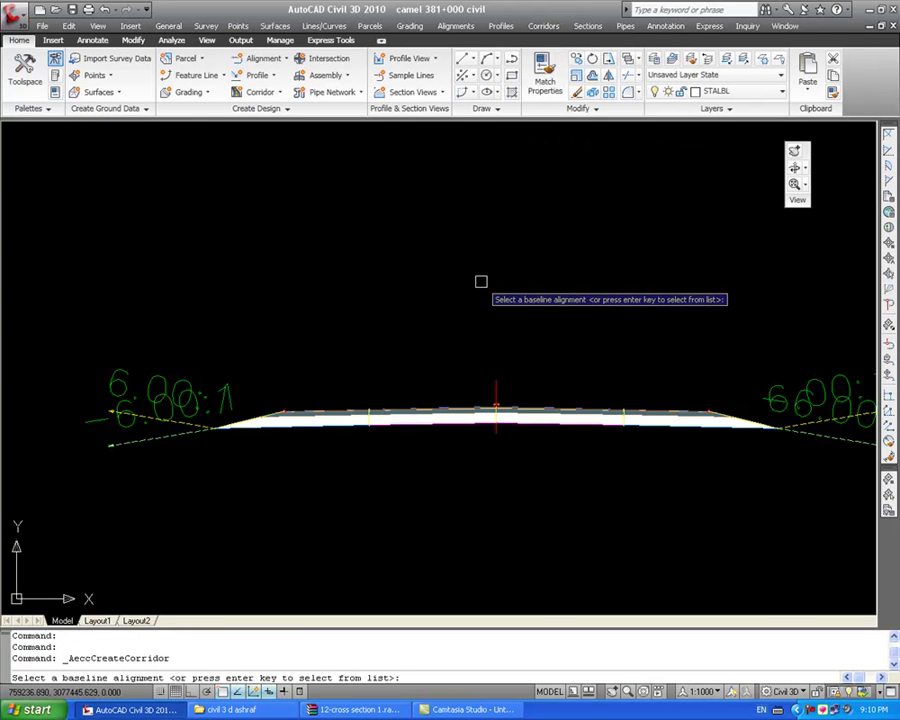
key("Return")
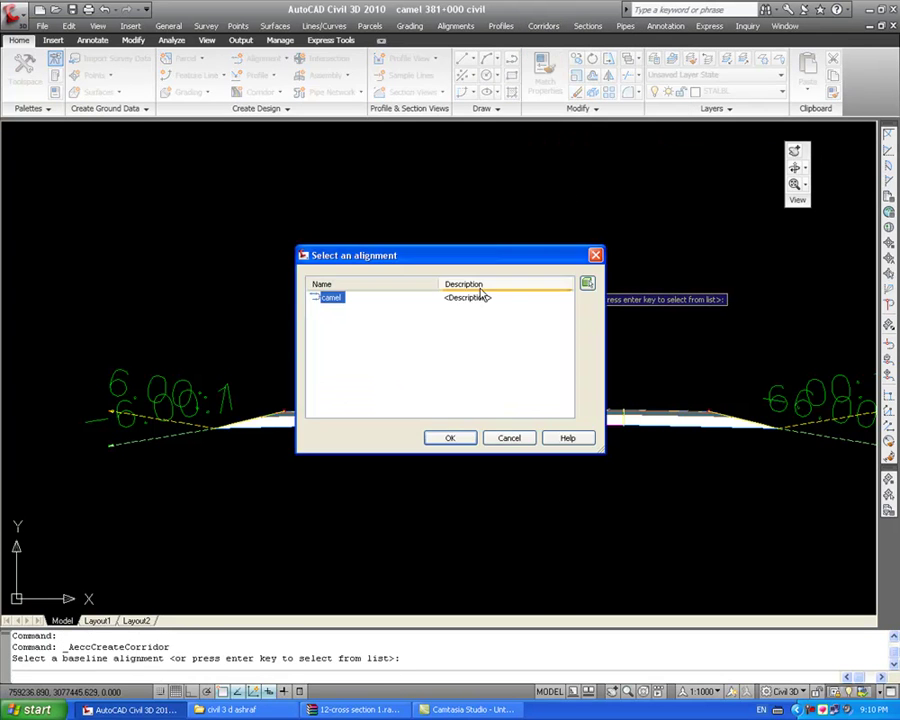
left_click(445, 438)
Choose the camel 381 profile and the trnsition assembly for the new corridor.
key("Return")
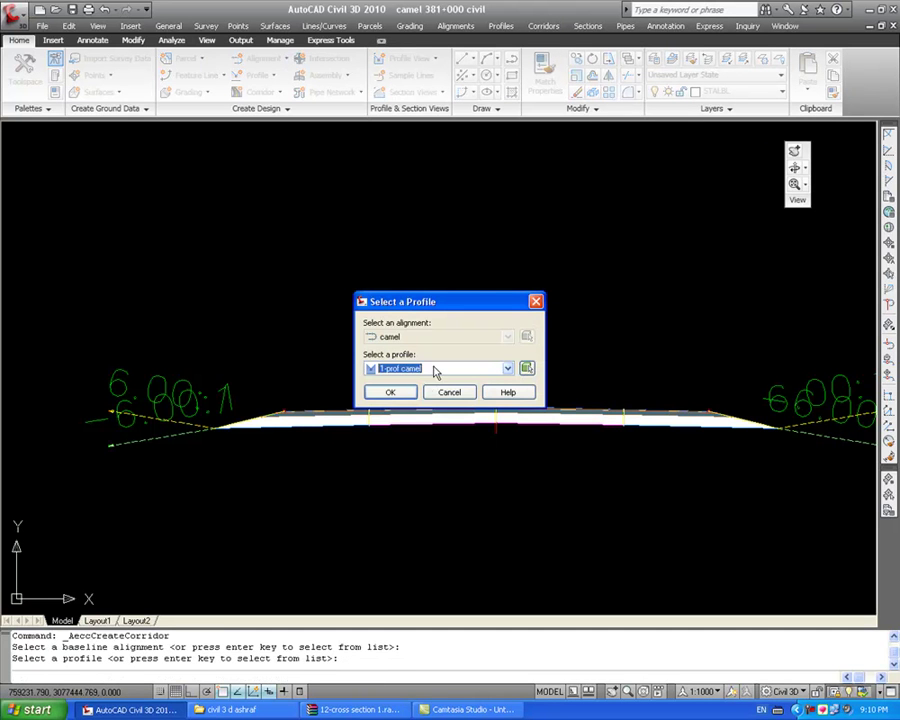
left_click(432, 369)
left_click(411, 393)
left_click(397, 396)
key("Return")
left_click(406, 353)
left_click(417, 354)
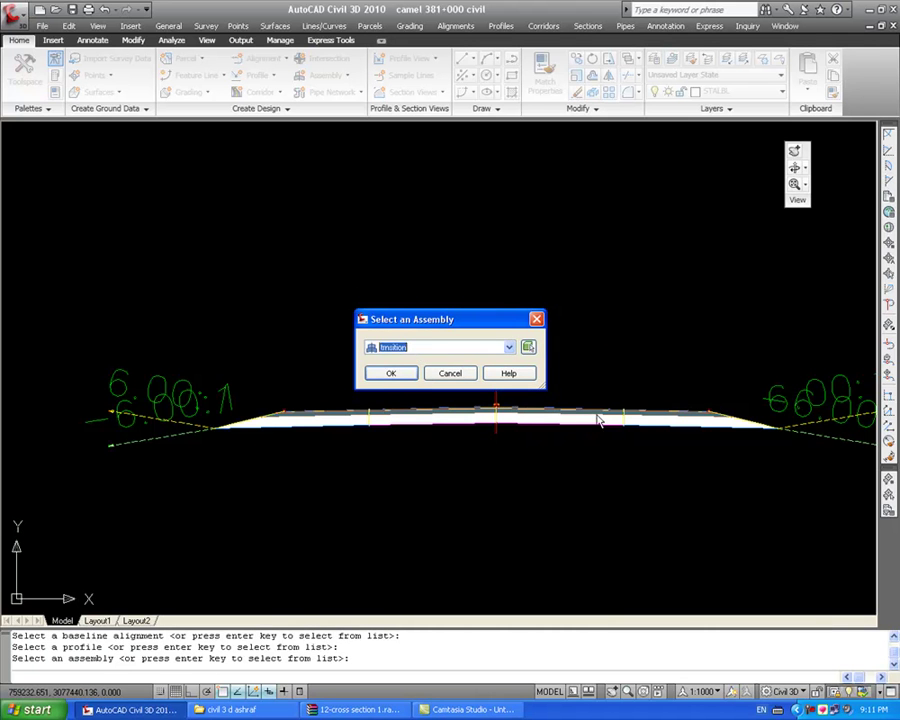
left_click(399, 375)
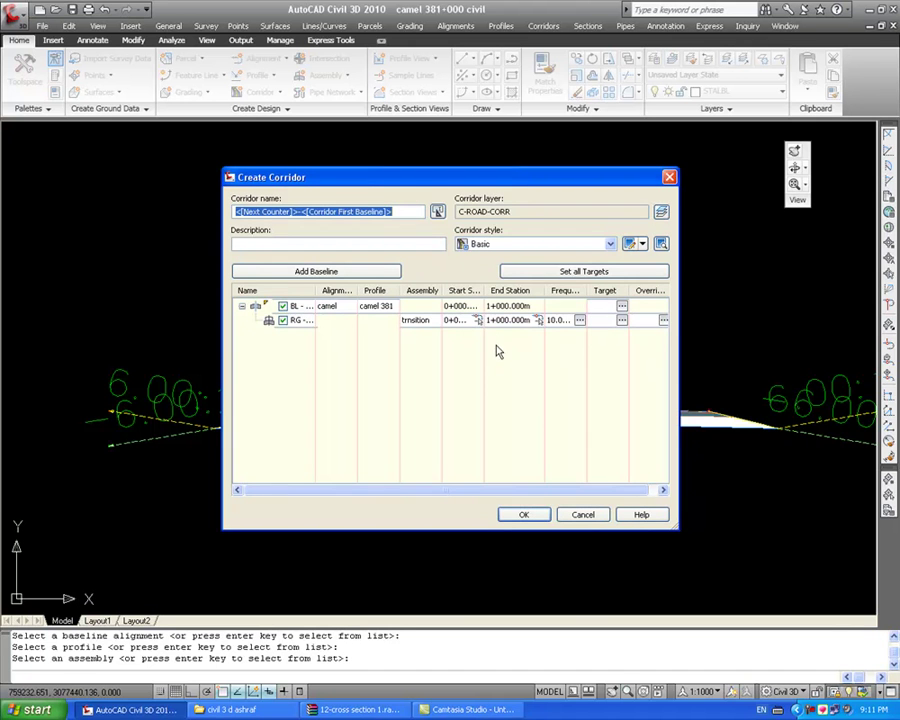
Set the camel surface as the target surface for both DaylightGeneral subassemblies of the corridor.
left_click(585, 272)
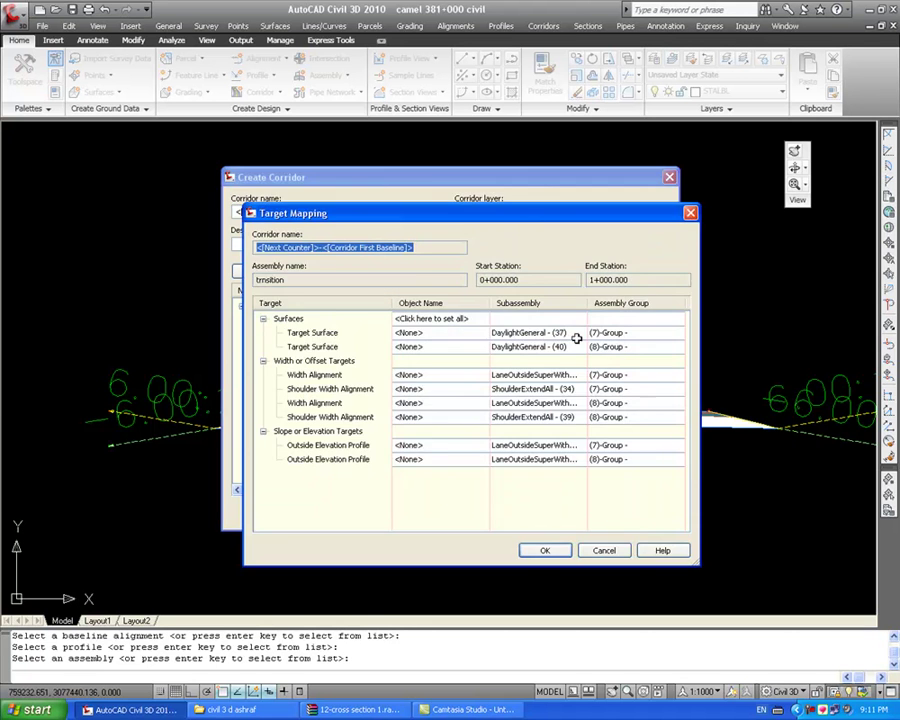
left_click(434, 319)
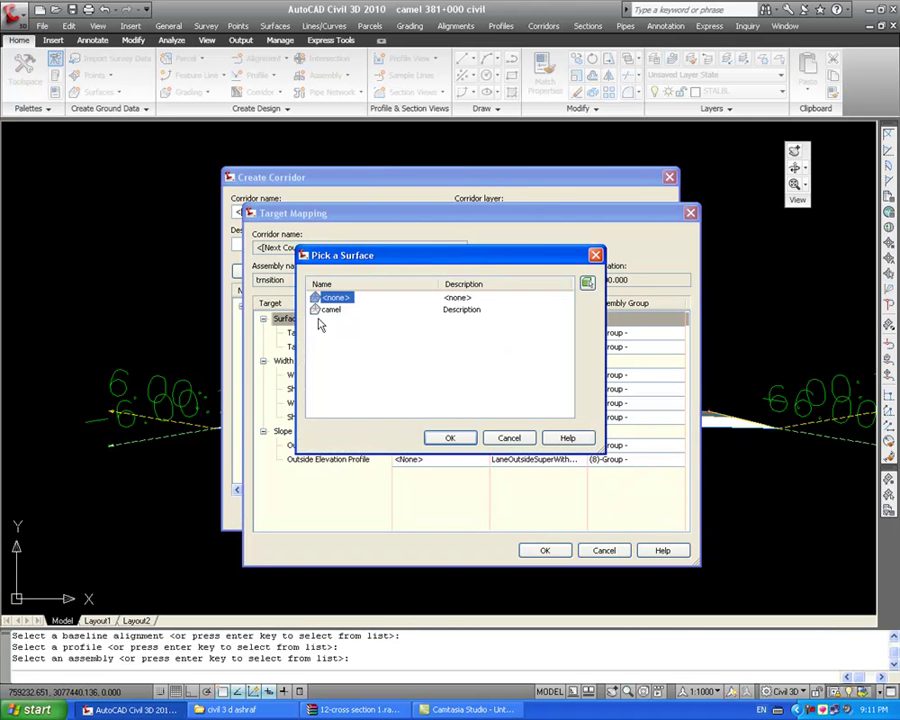
left_click(449, 439)
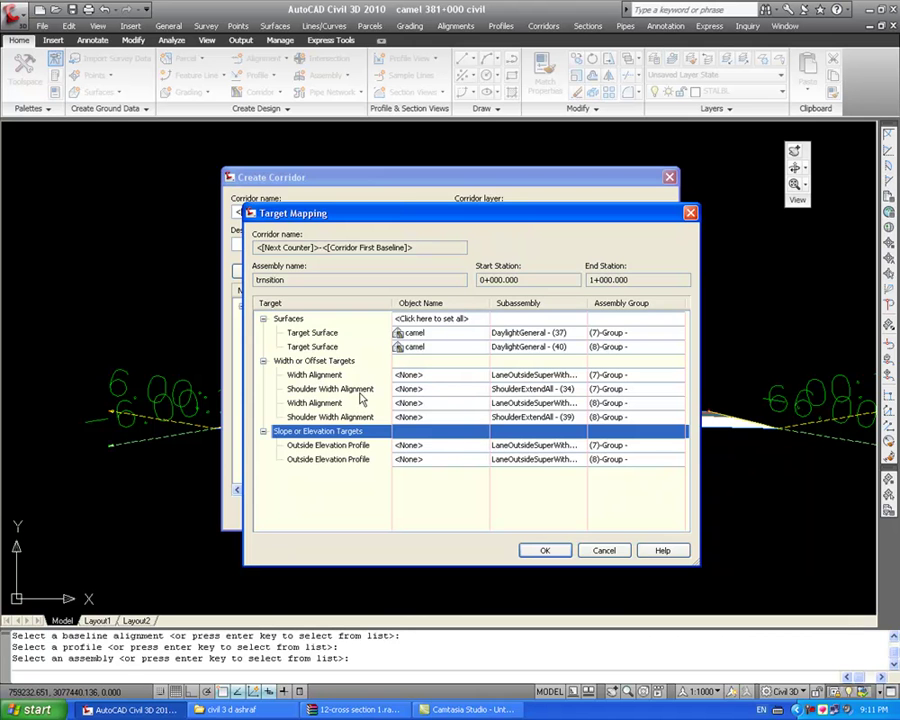
Set the right lane's (group 7) width target to the polyline along the approach roads' right edge, picked from the drawing.
left_click(420, 375)
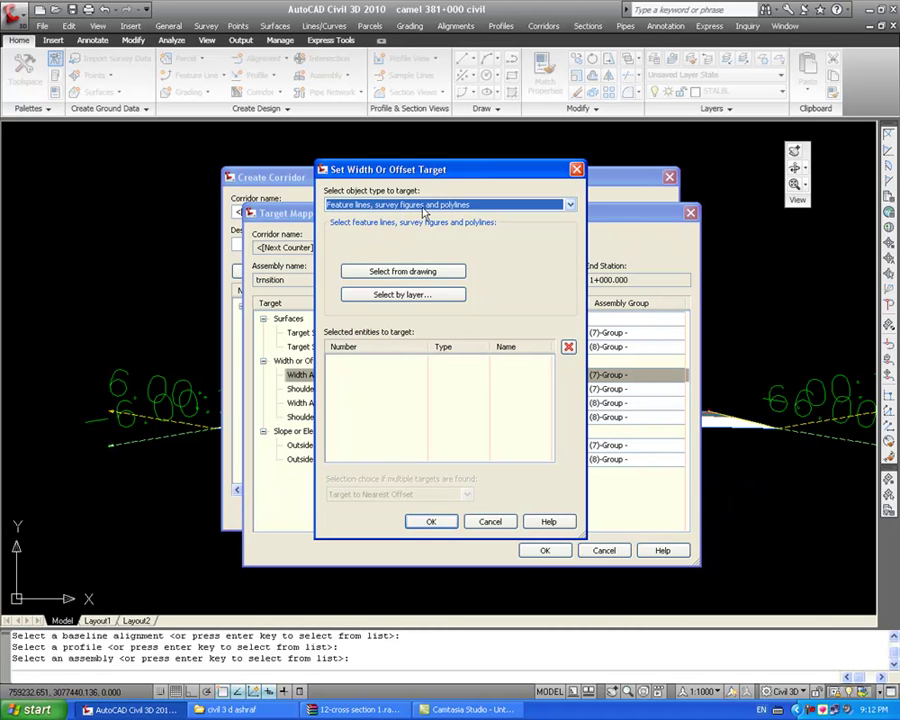
left_click(458, 205)
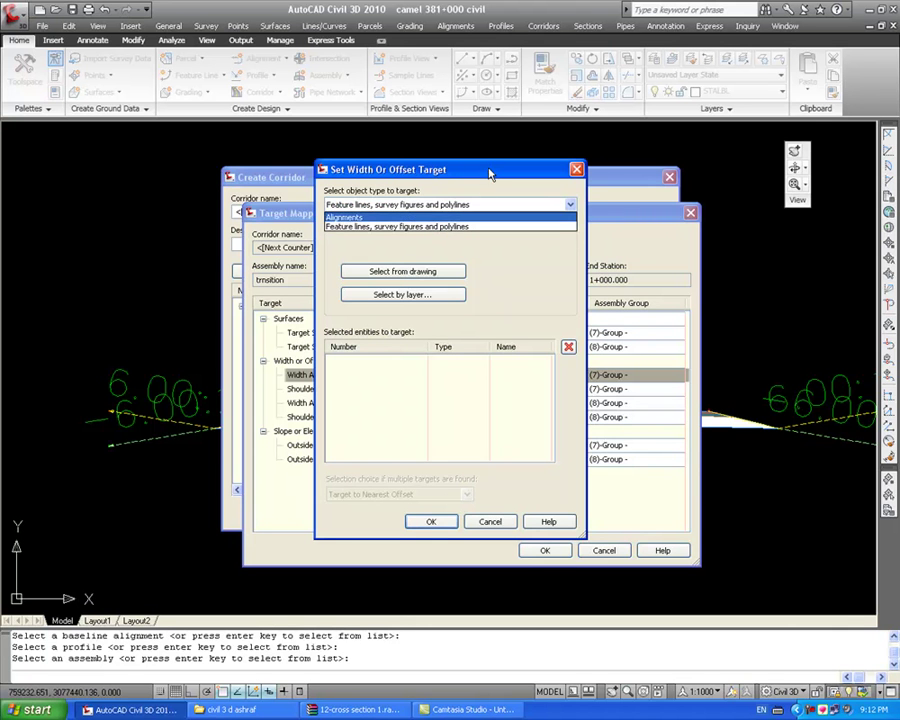
left_click(484, 192)
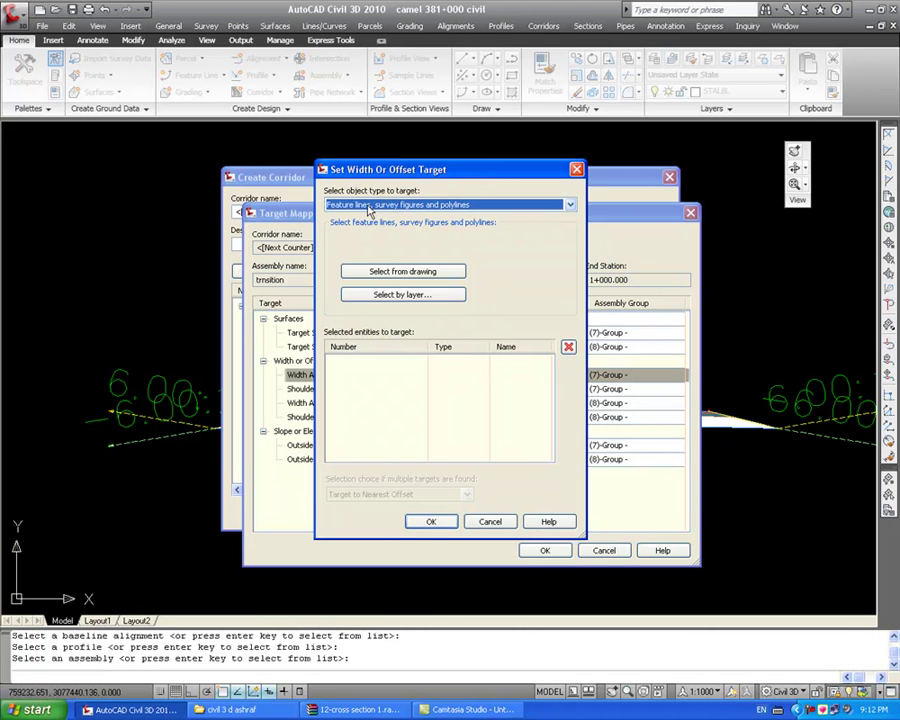
left_click(432, 273)
scroll(488, 322, "down", 3)
scroll(580, 300, "down", 5)
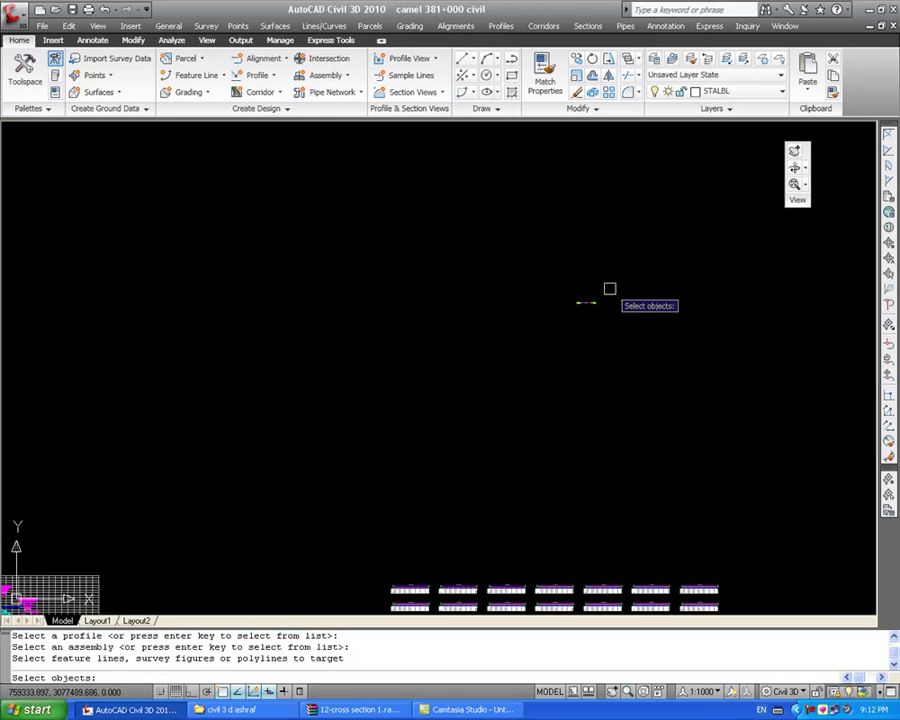
scroll(430, 320, "up", 4)
scroll(426, 323, "up", 10)
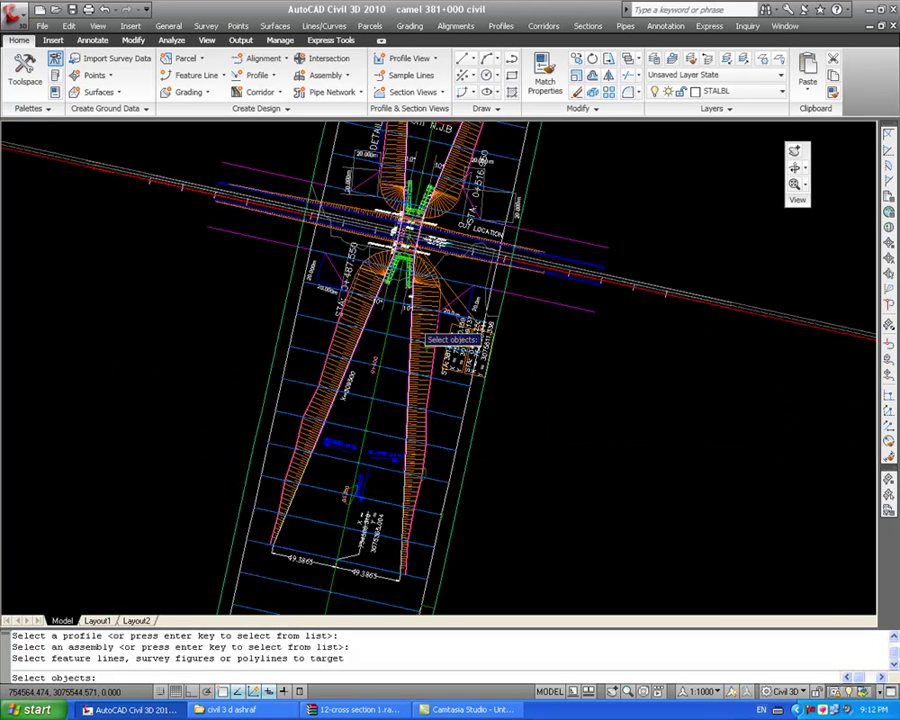
left_click(393, 290)
scroll(388, 305, "down", 6)
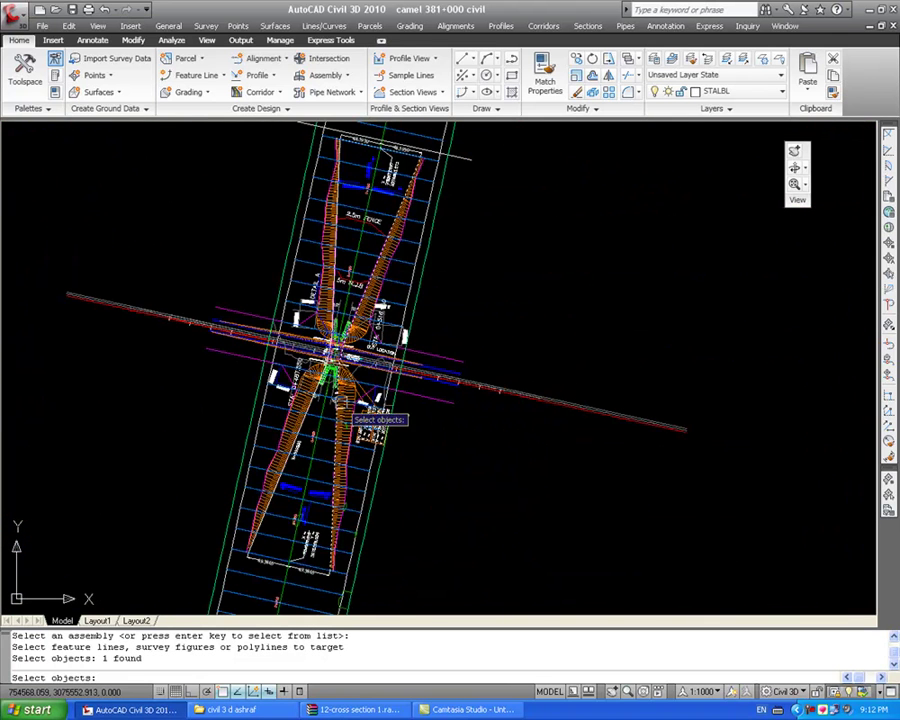
key("Return")
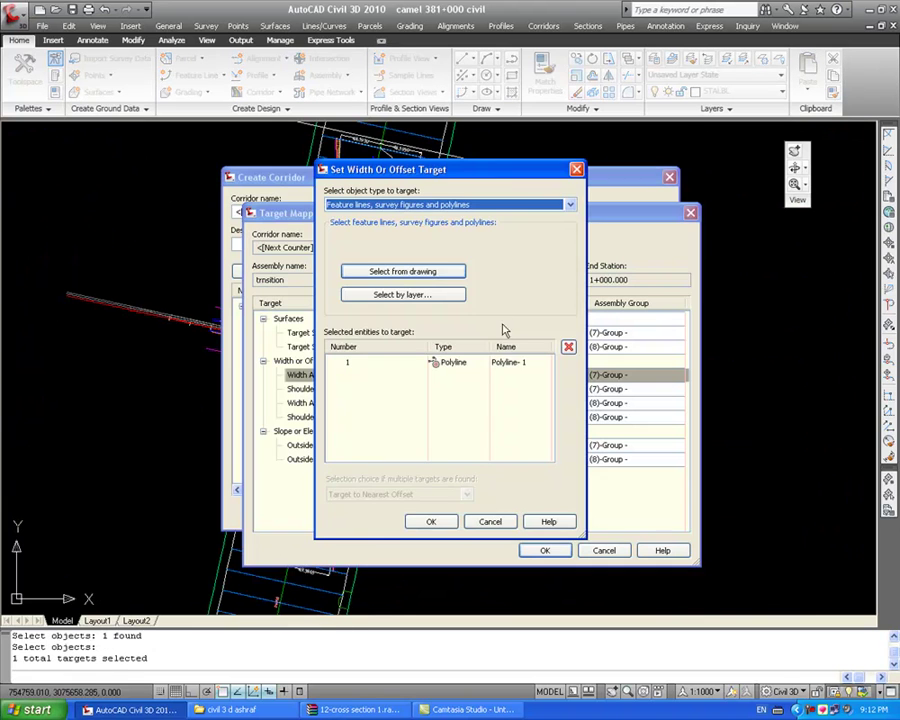
left_click(433, 521)
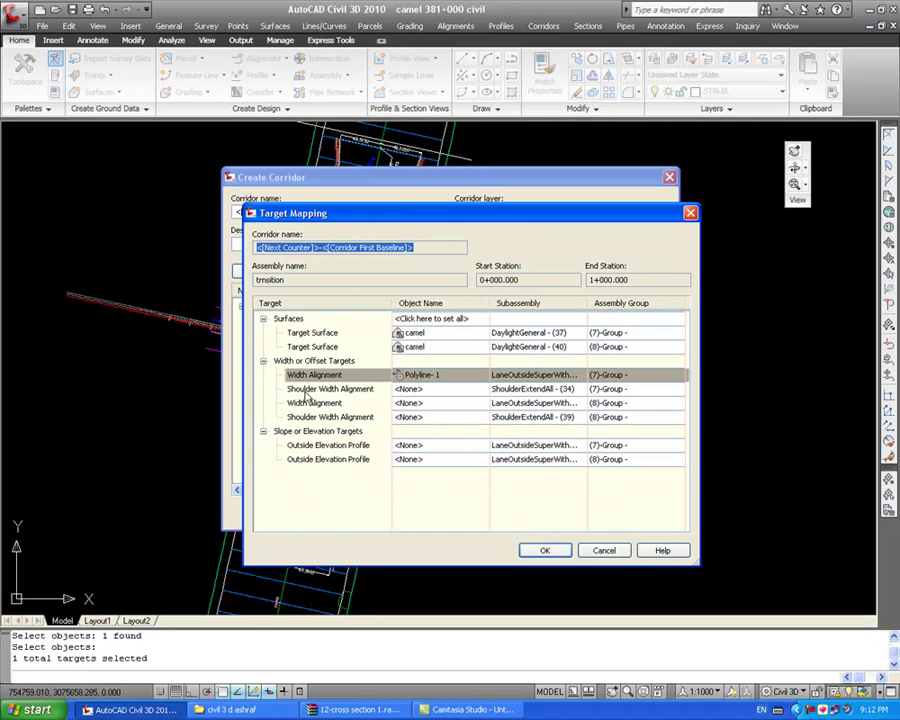
Set the left lane's (group 8) width target to the polyline along the approach roads' left edge and create the corridor in Basic style.
left_click(410, 402)
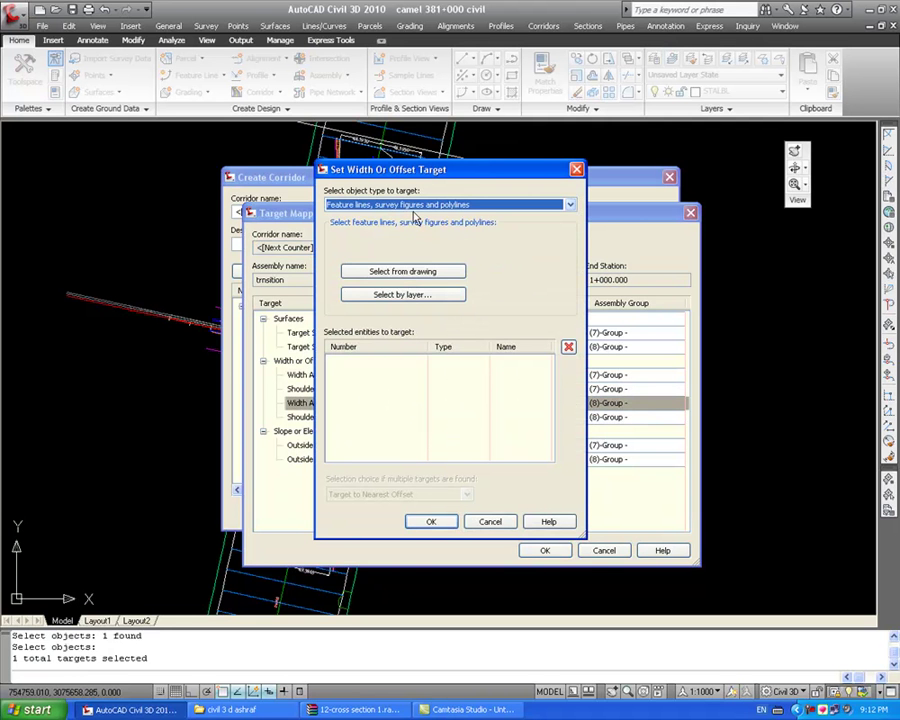
left_click(446, 205)
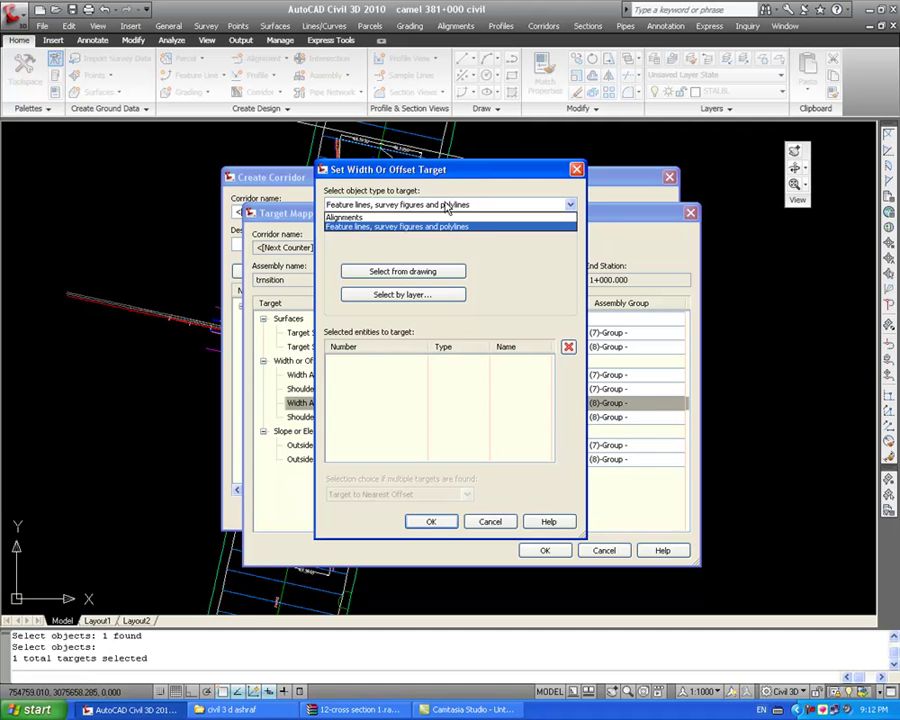
left_click(462, 226)
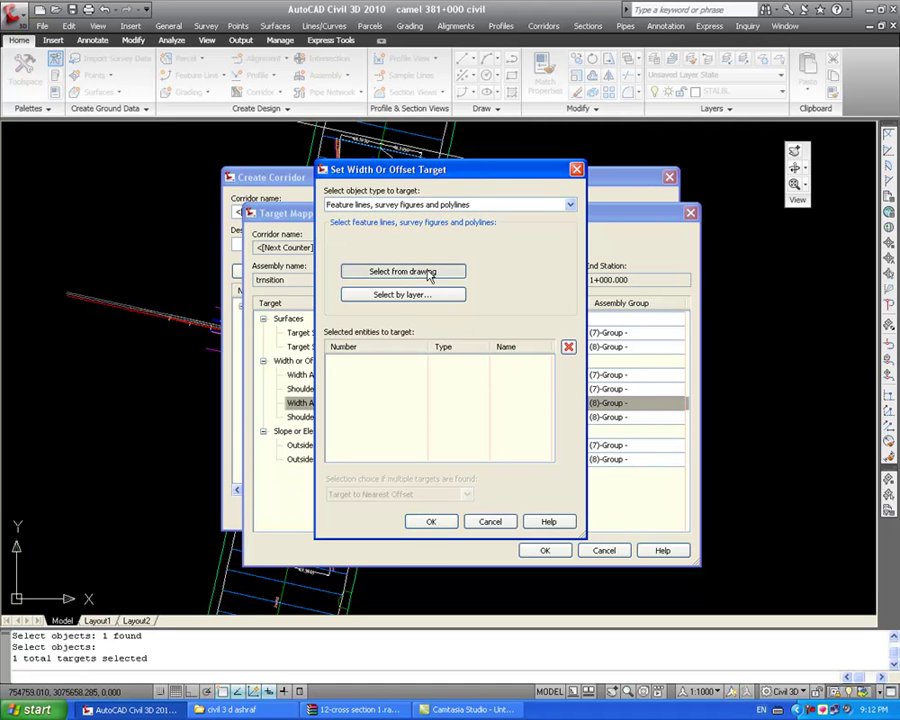
left_click(452, 269)
scroll(510, 312, "down", 2)
scroll(460, 285, "up", 5)
scroll(458, 288, "up", 6)
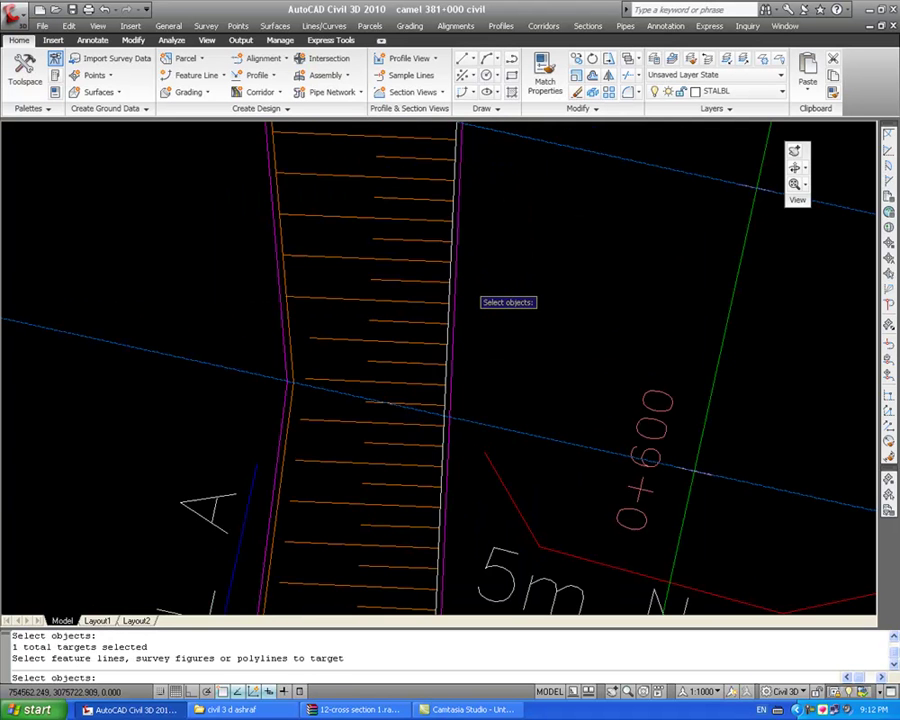
left_click(440, 292)
scroll(436, 285, "down", 8)
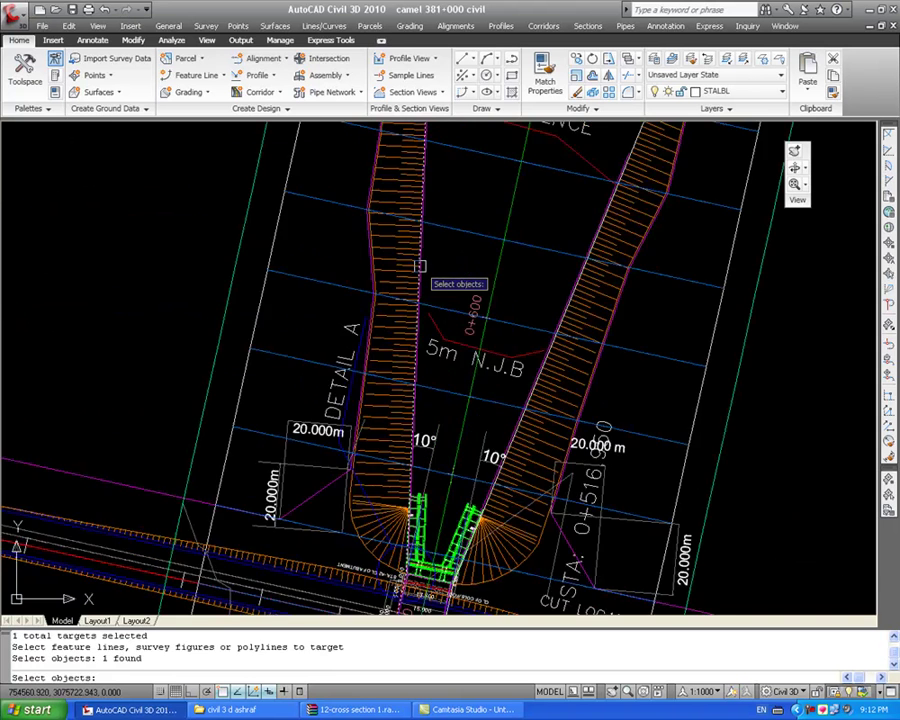
key("Return")
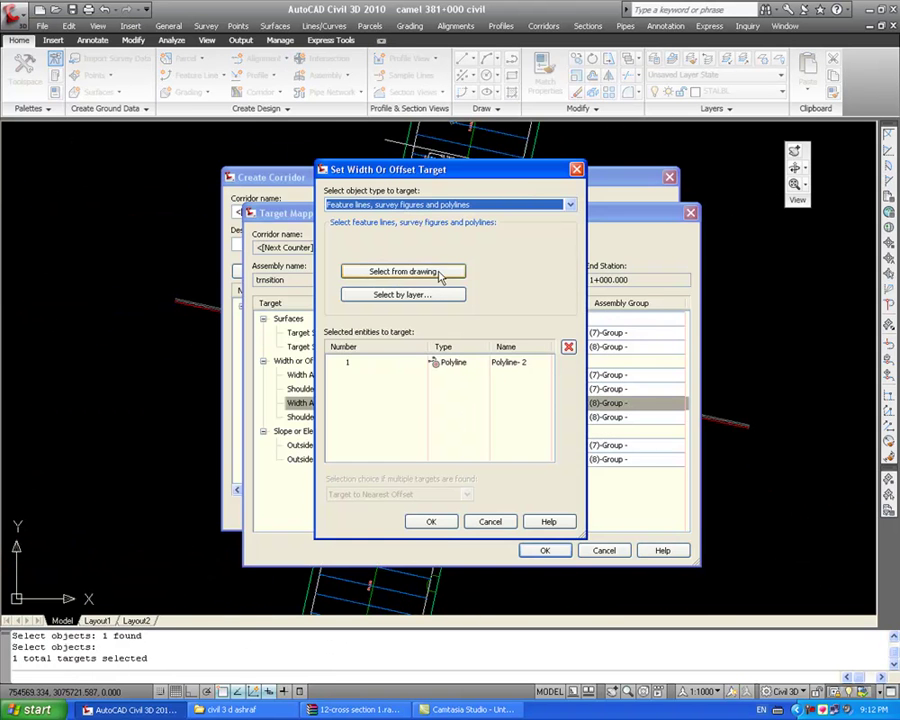
left_click(428, 520)
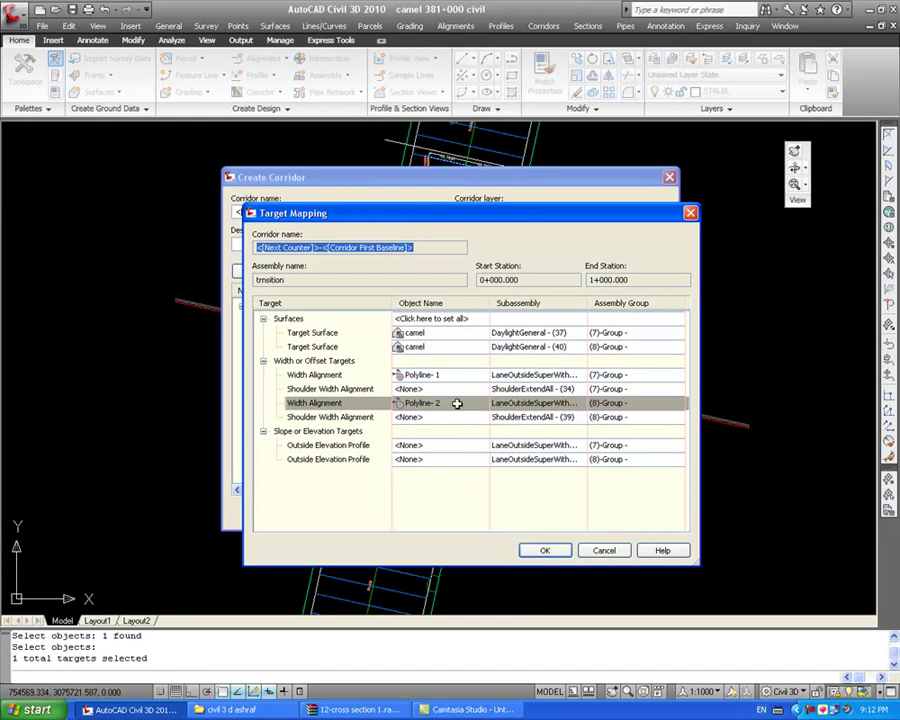
left_click(539, 551)
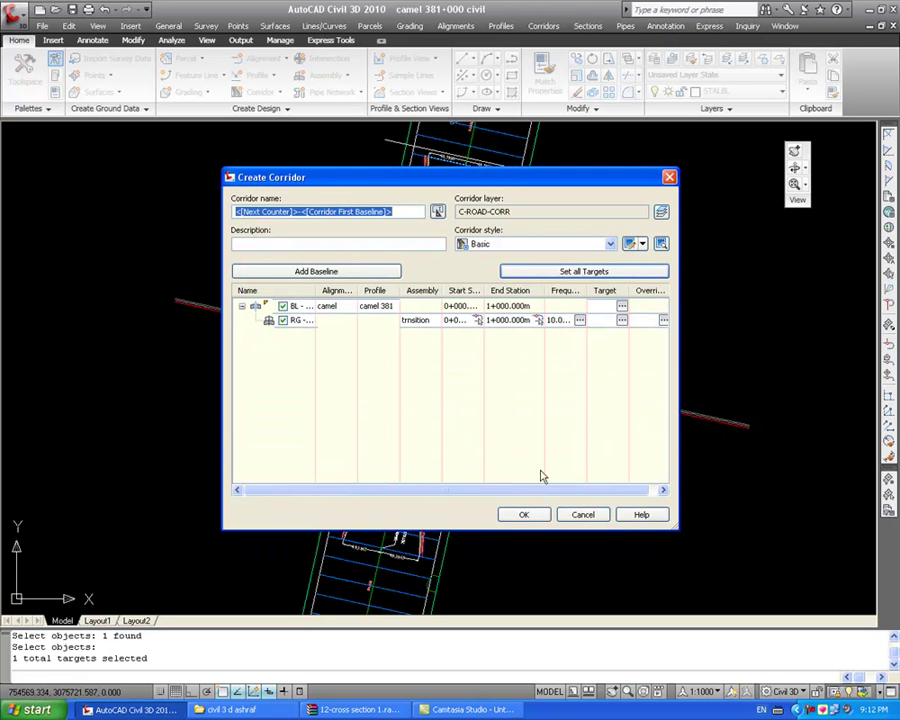
left_click(527, 517)
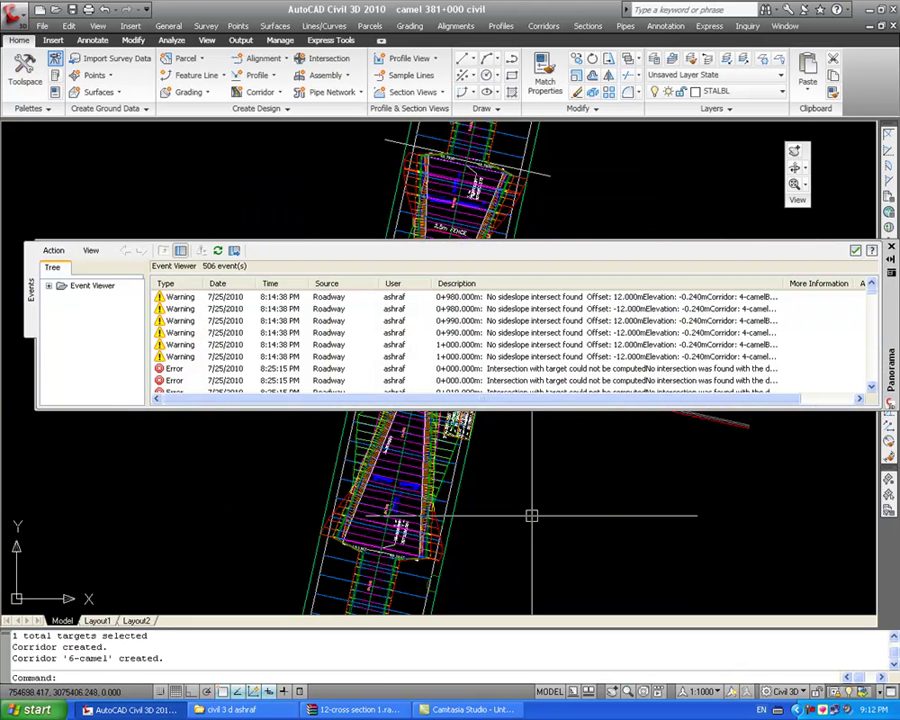
Close the event list and examine the new corridor in plan, checking the widened approaches on both sides of the crossing.
left_click_drag(876, 298, 876, 400)
left_click(855, 251)
scroll(432, 480, "down", 4)
scroll(423, 400, "up", 10)
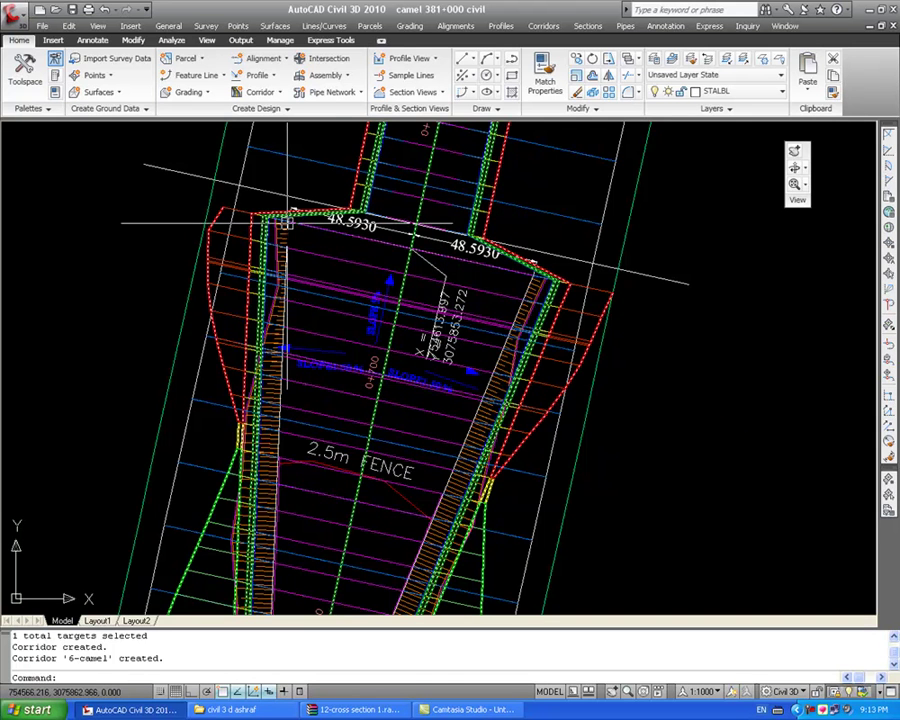
scroll(395, 415, "down", 5)
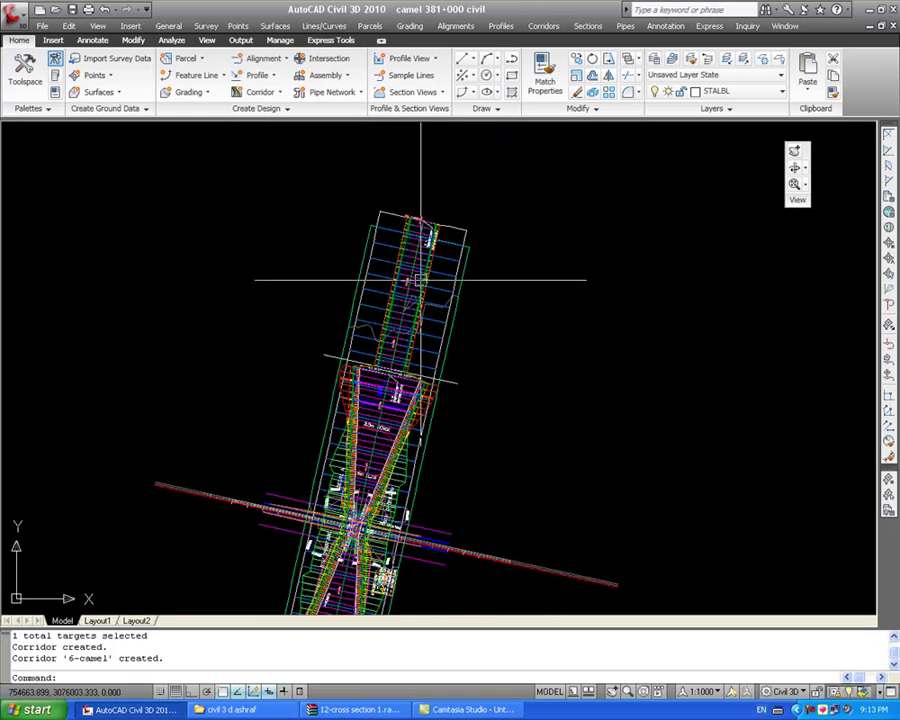
scroll(432, 345, "up", 5)
scroll(438, 300, "down", 7)
scroll(438, 328, "up", 8)
scroll(340, 545, "down", 4)
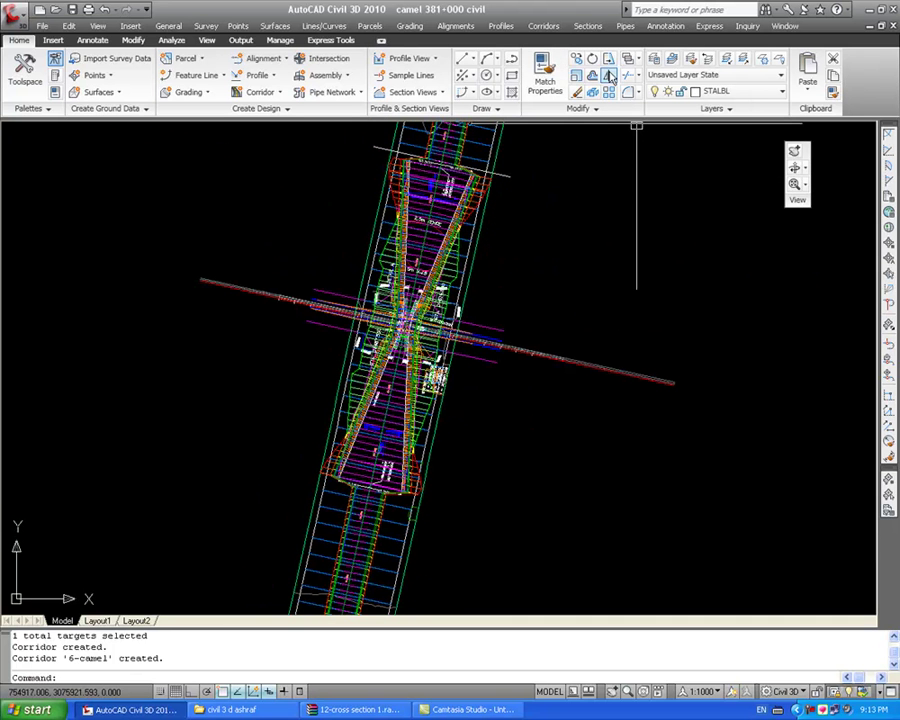
Open the 6-camel corridor for viewing and editing its cross sections, choosing it from the corridor list.
left_click(541, 27)
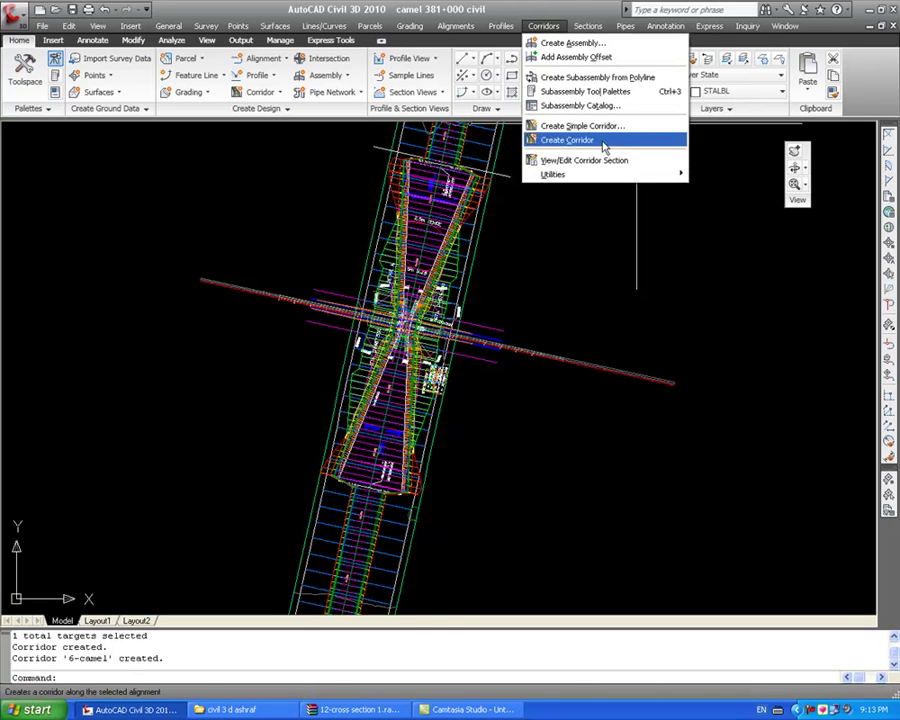
left_click(566, 162)
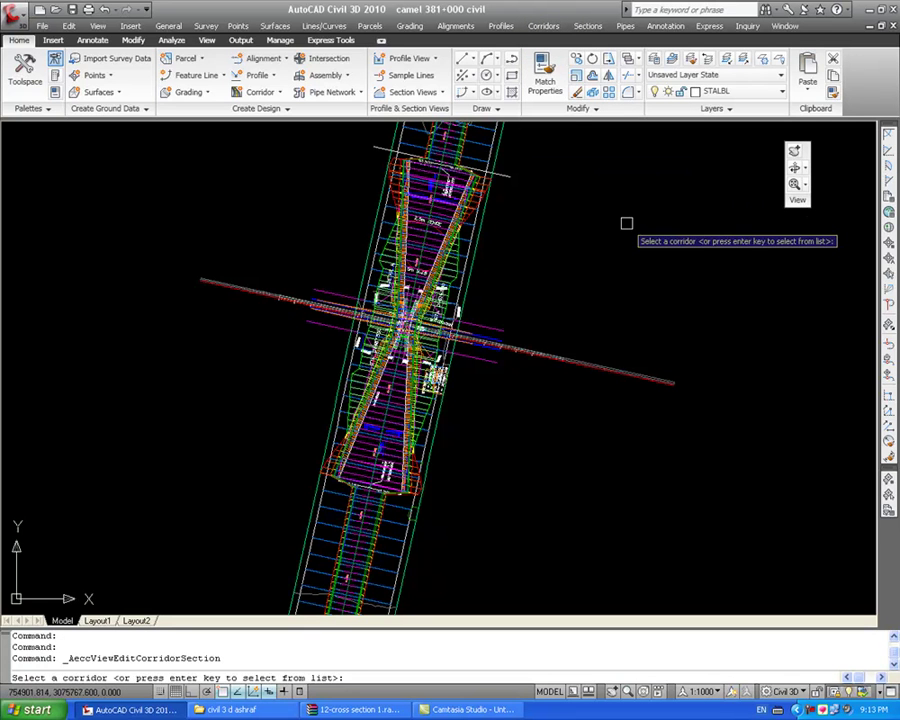
key("Return")
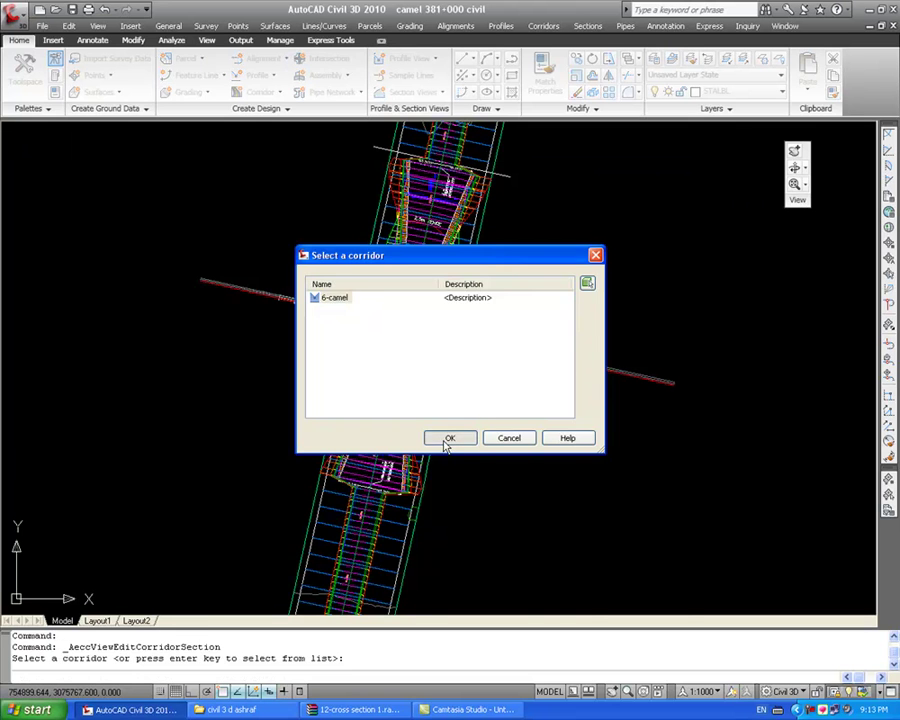
left_click(442, 441)
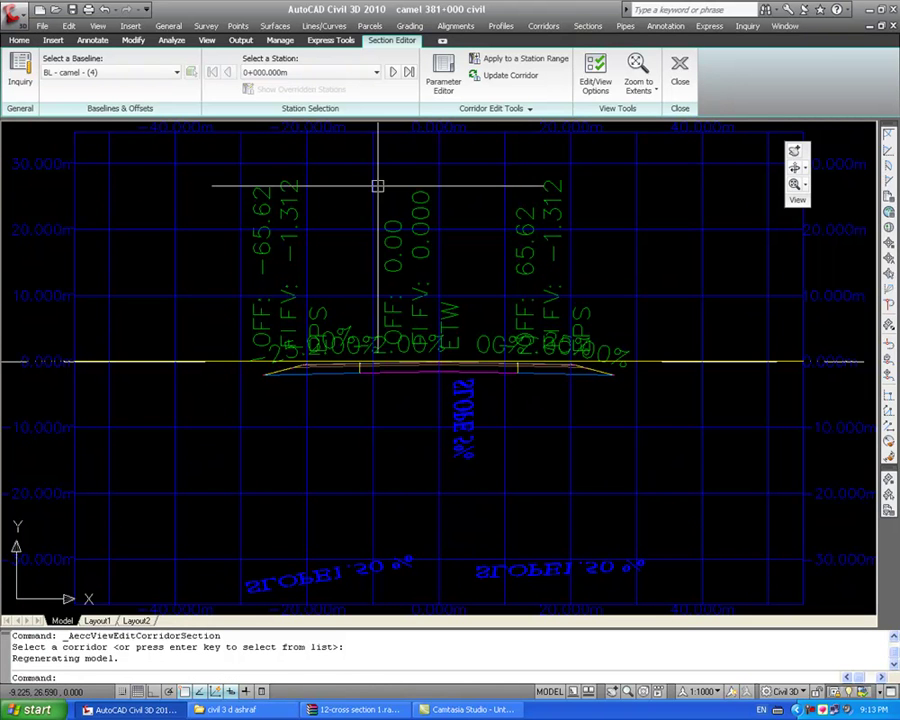
Display the corridor section at station 0+420.000m and examine its lanes and daylight slopes.
left_click(294, 72)
scroll(375, 118, "down", 8)
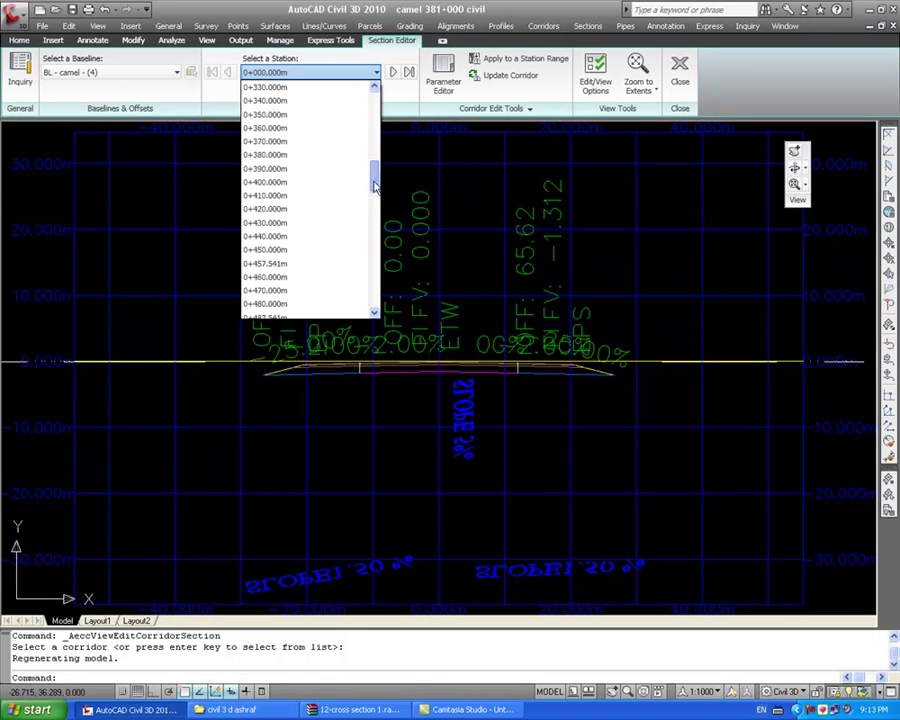
left_click(282, 208)
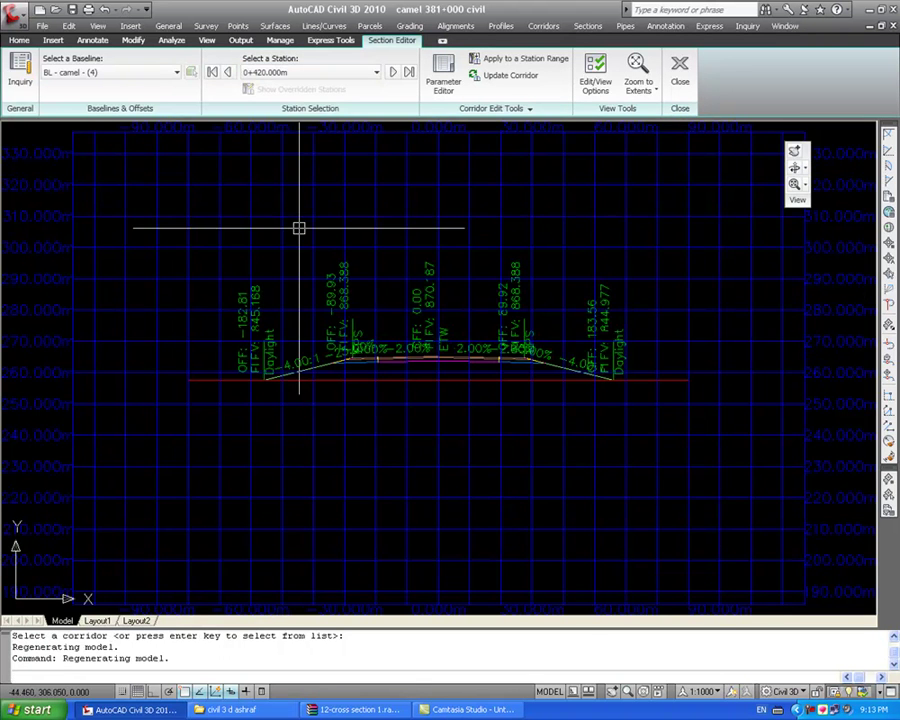
scroll(474, 367, "up", 2)
scroll(240, 352, "down", 2)
middle_click_drag(337, 298, 392, 301)
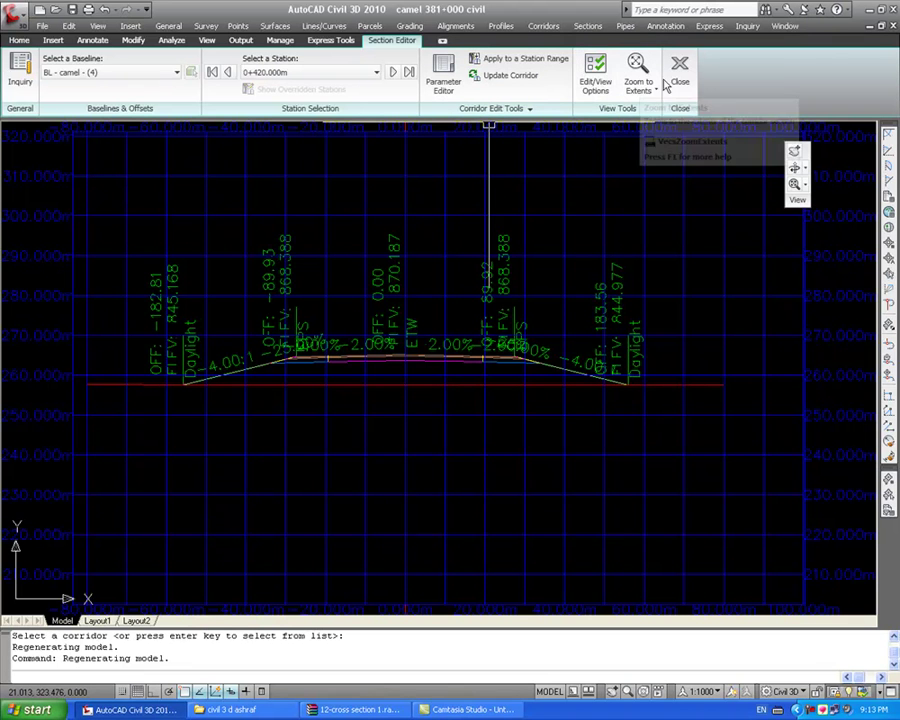
Set the default code set style of the corridor section view to All Codes.
left_click(596, 80)
scroll(568, 358, "down", 1)
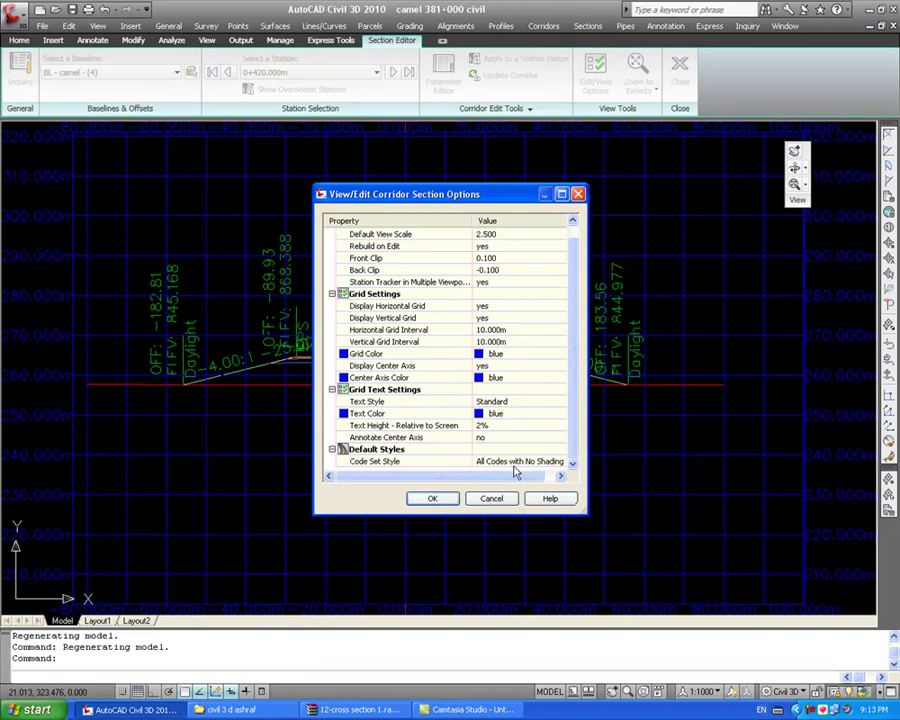
left_click(559, 462)
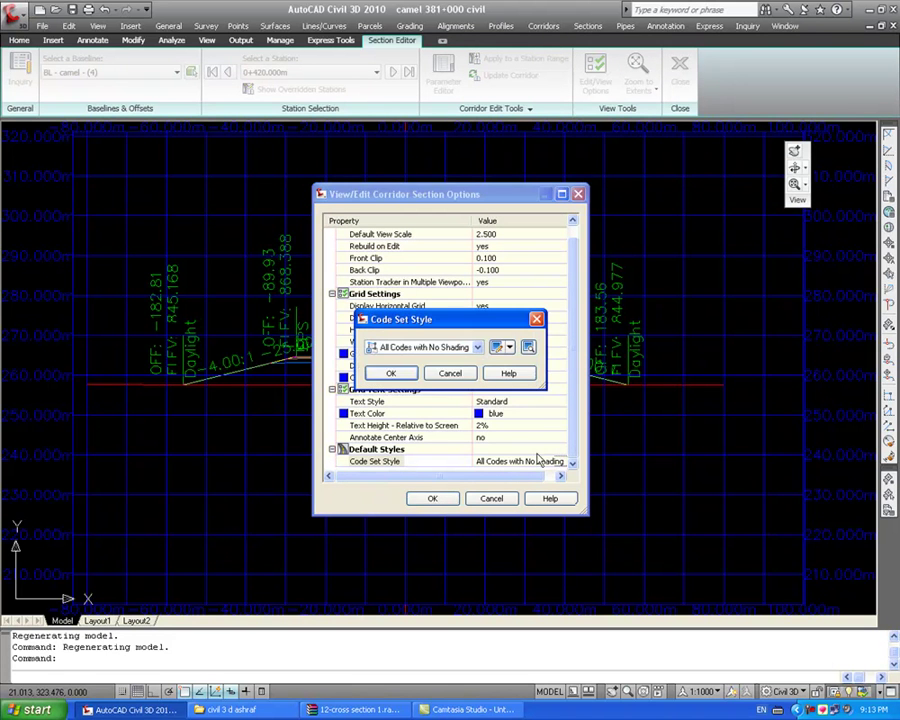
left_click(477, 347)
left_click(417, 364)
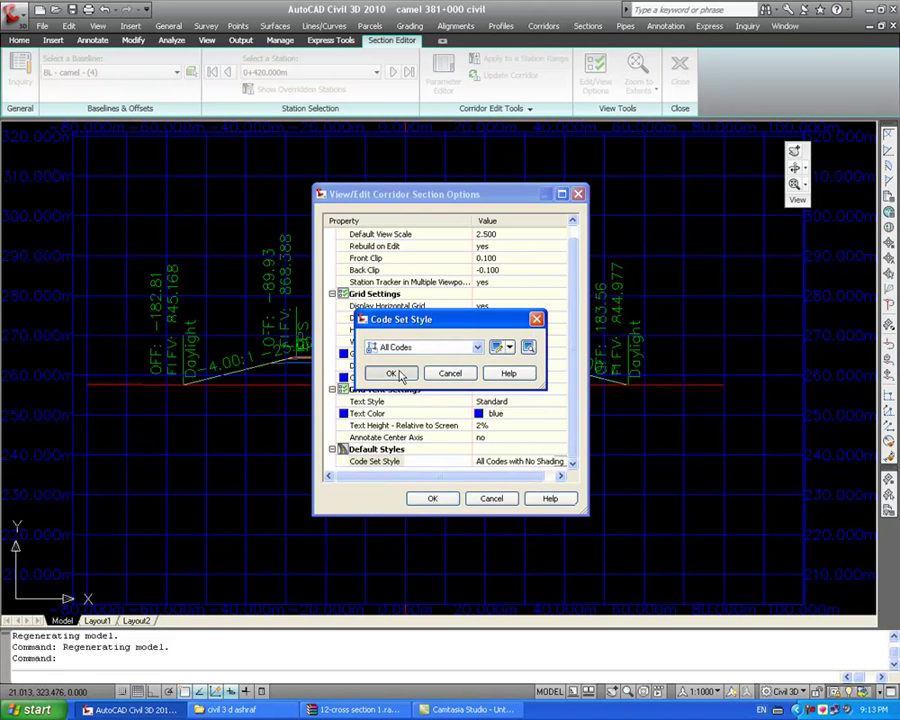
left_click(392, 373)
left_click(430, 498)
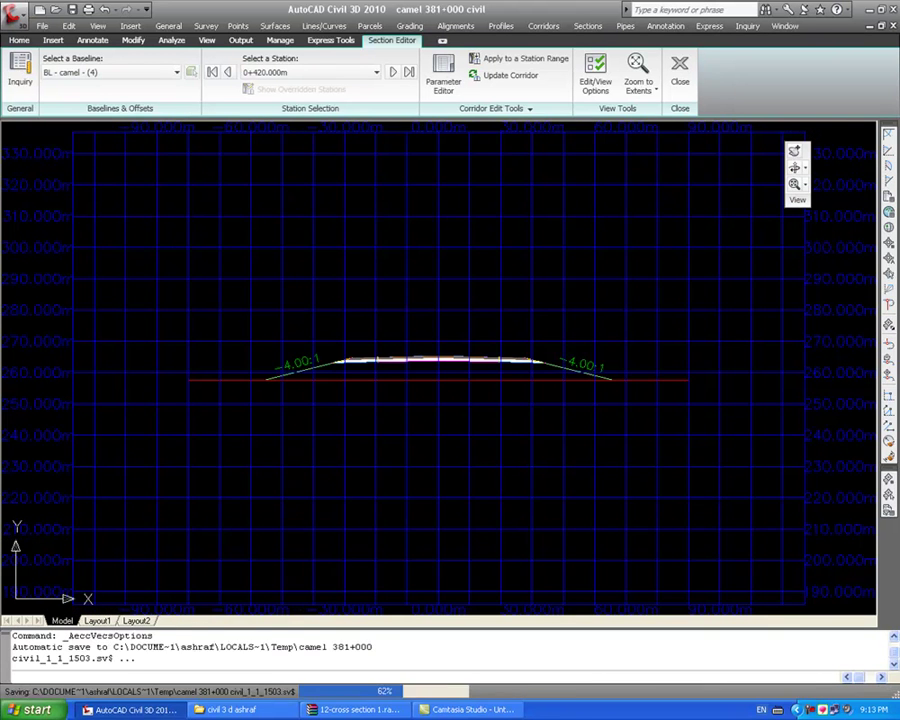